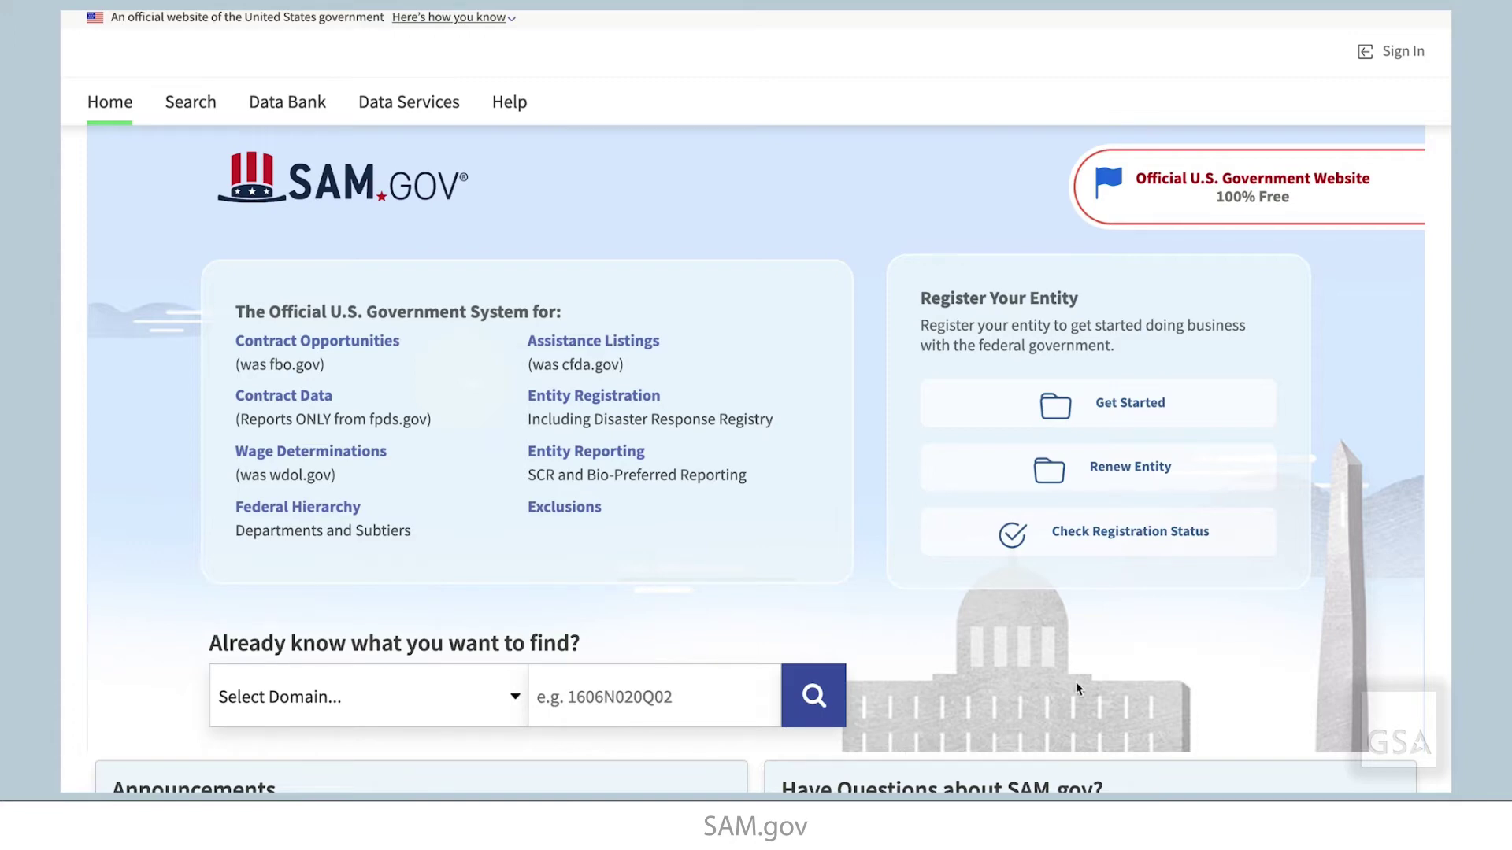
# Accept the government system terms and sign in through login.gov with the saved email.
pyautogui.click(1382, 57)
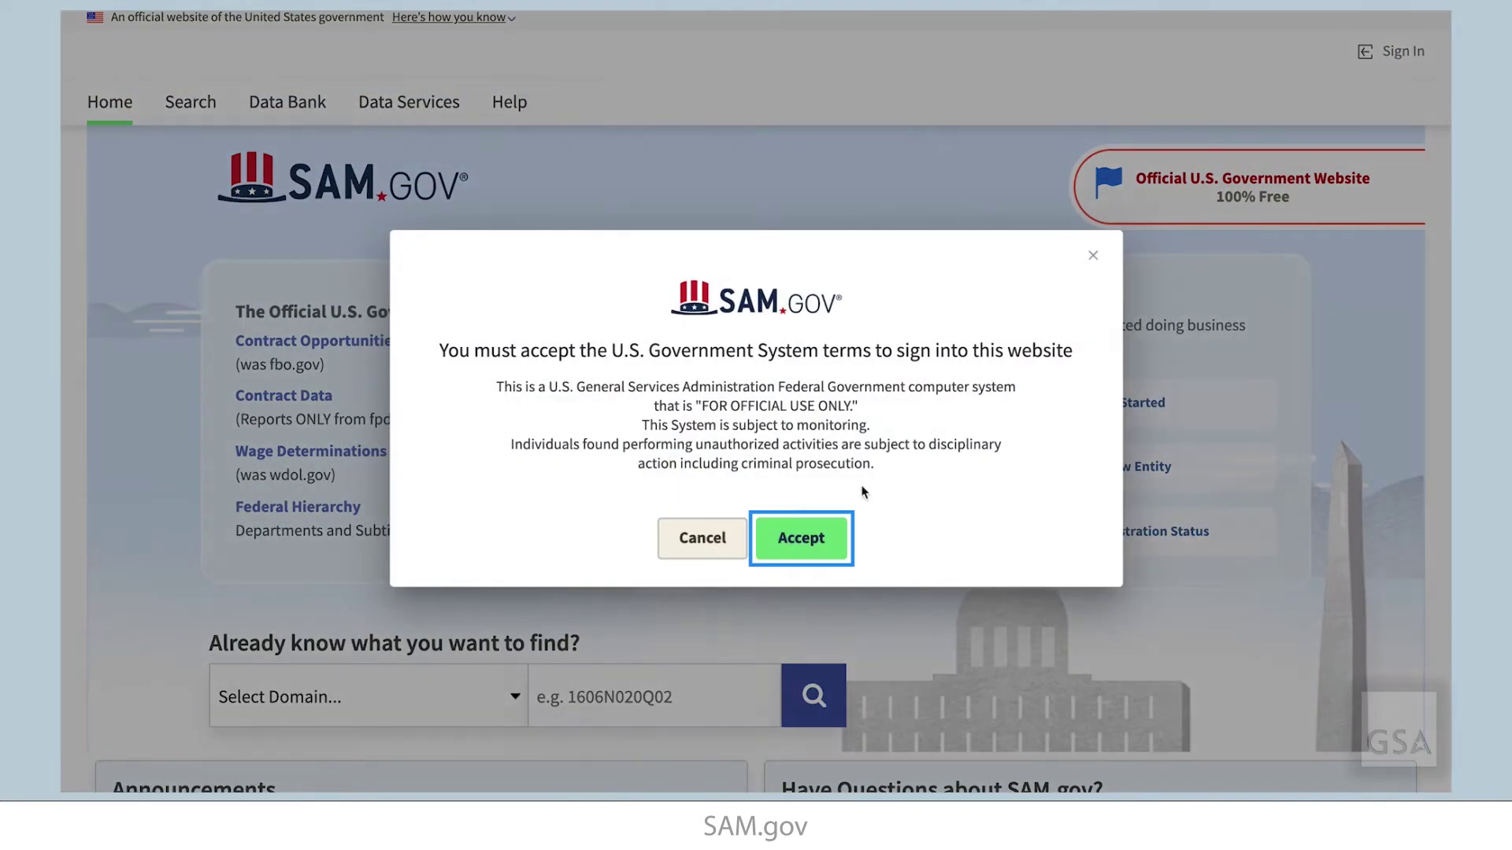
pyautogui.click(820, 541)
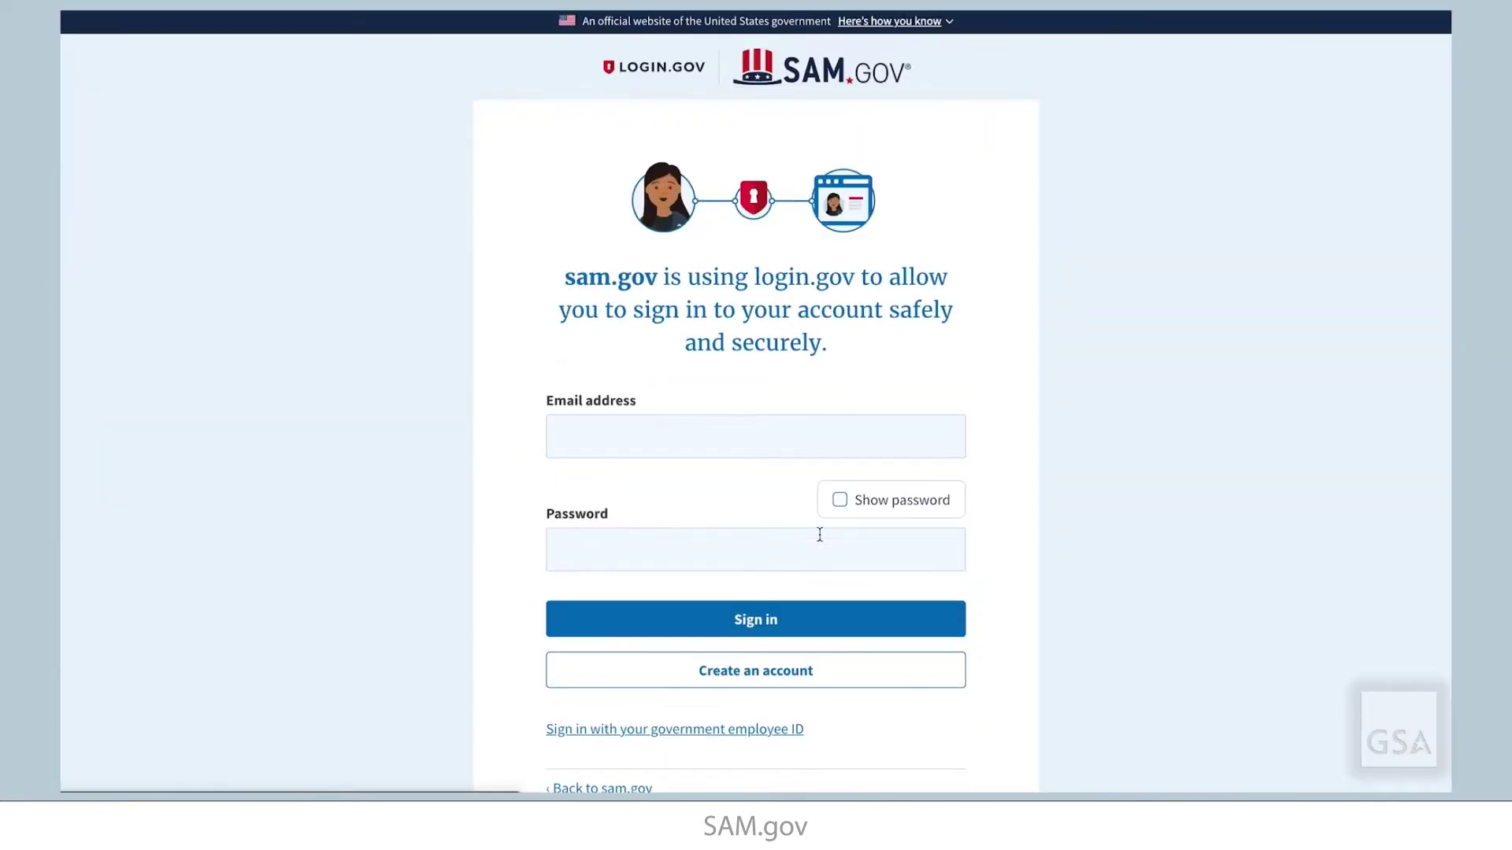
pyautogui.click(794, 440)
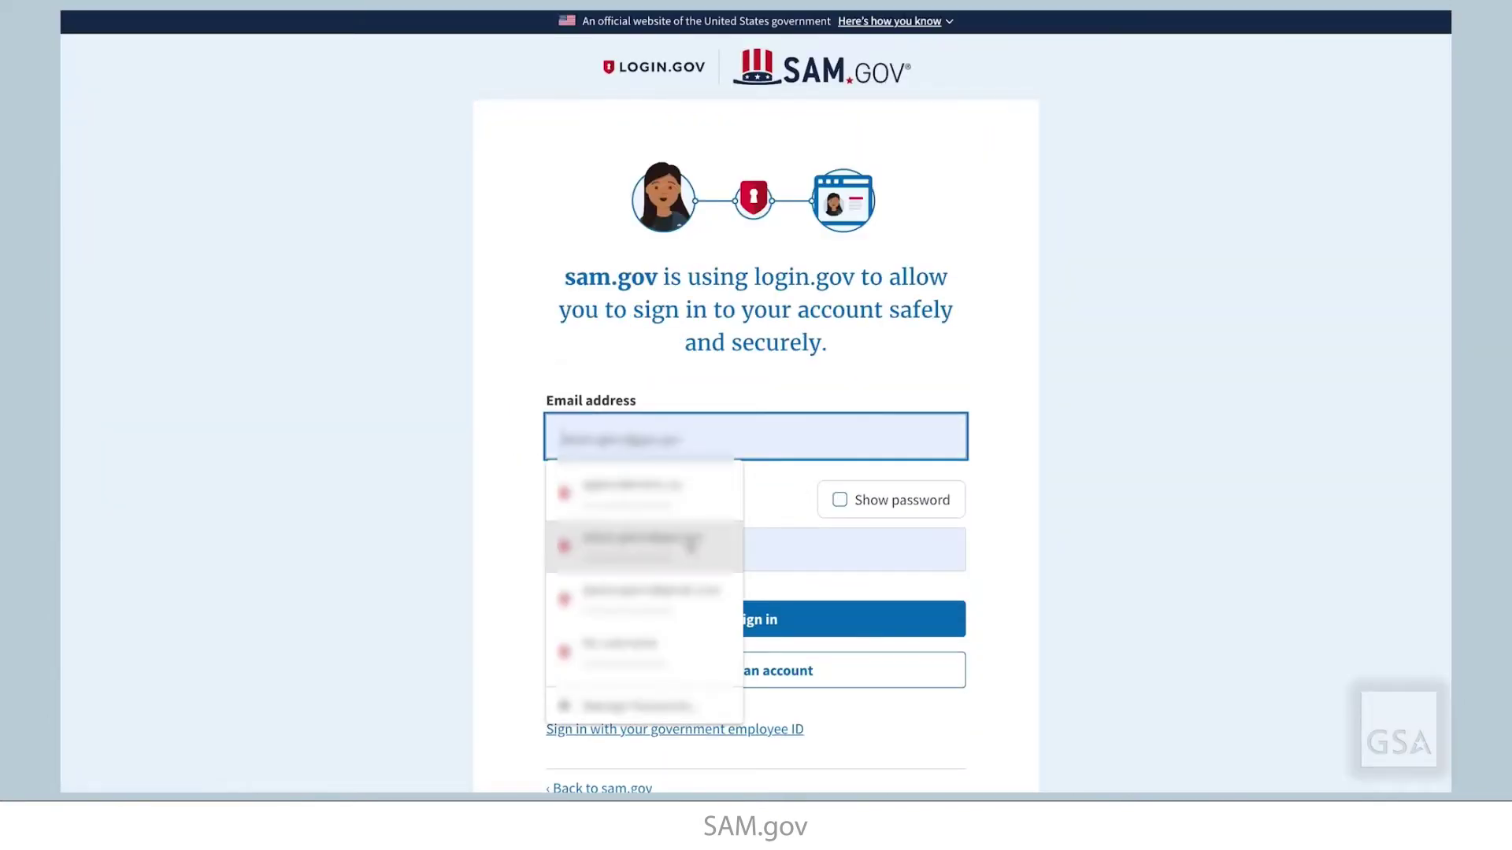
pyautogui.click(687, 551)
pyautogui.click(725, 621)
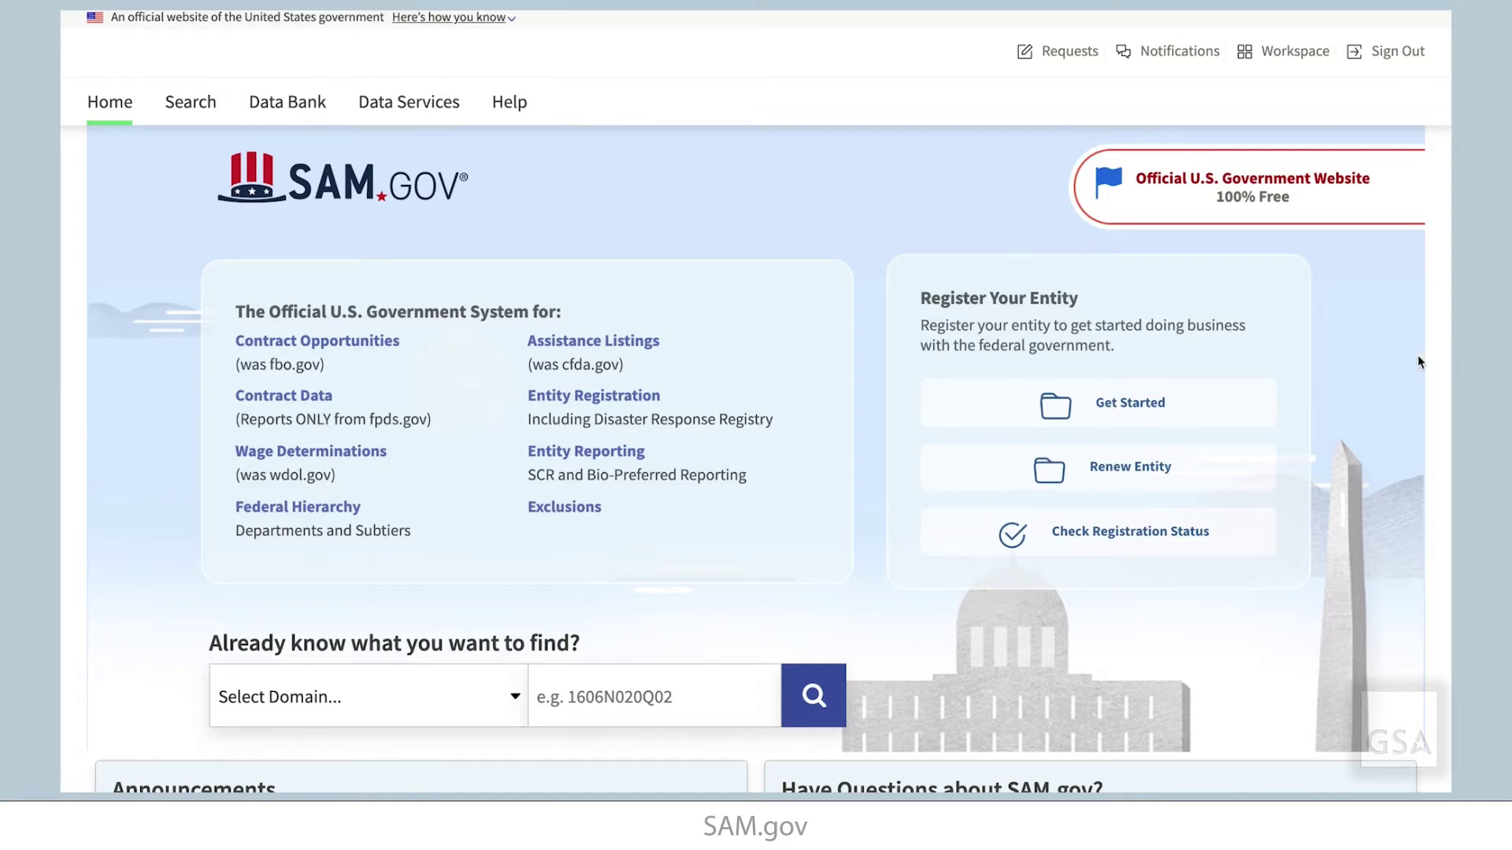
# In Data Bank, pick Contract Data and the Ad Hoc report type to reach Award IDV Information's My Reports.
pyautogui.click(304, 118)
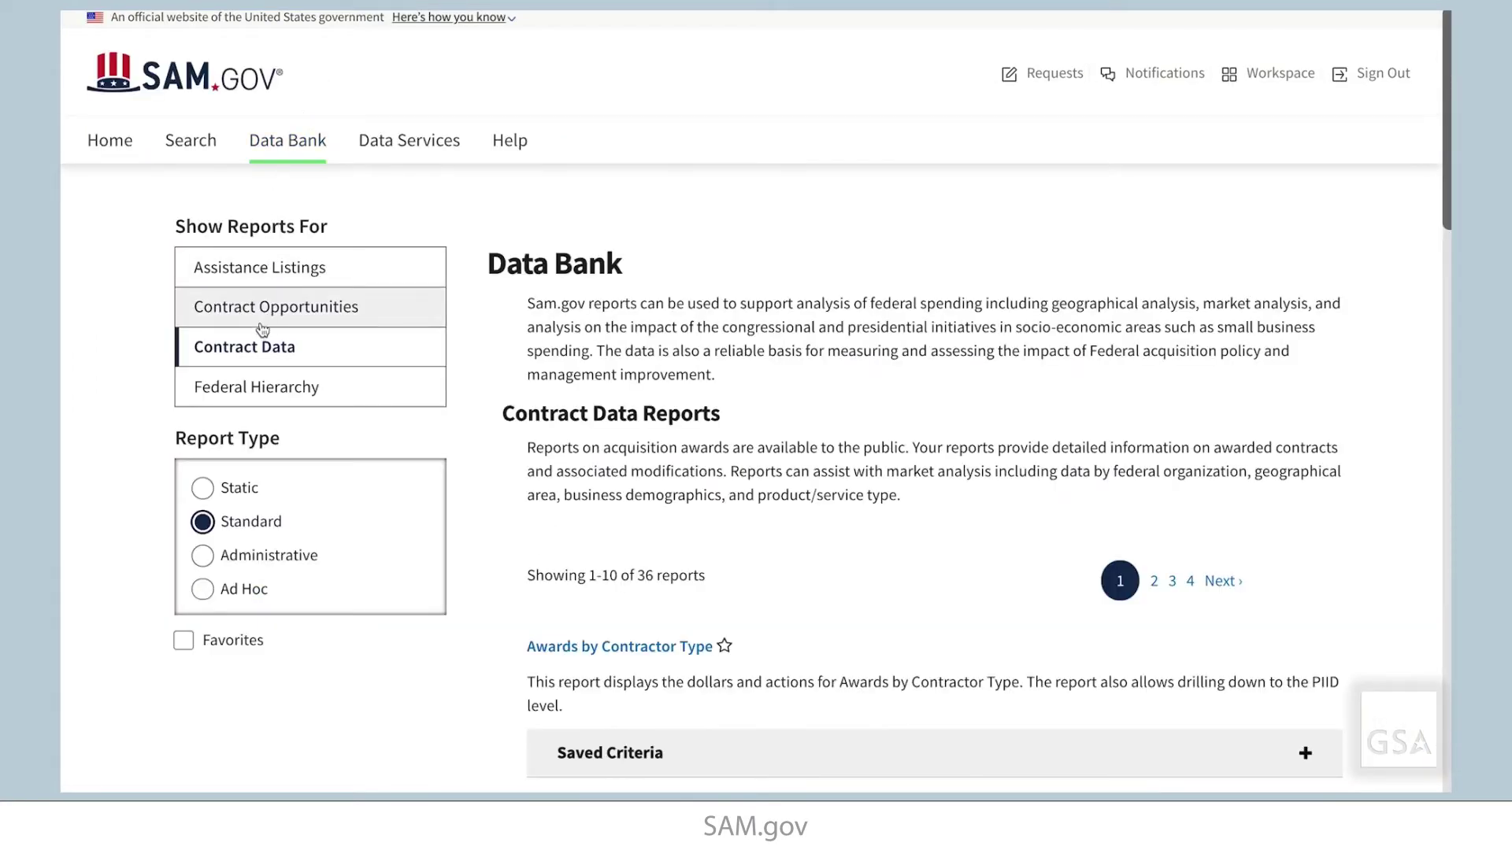
pyautogui.click(256, 350)
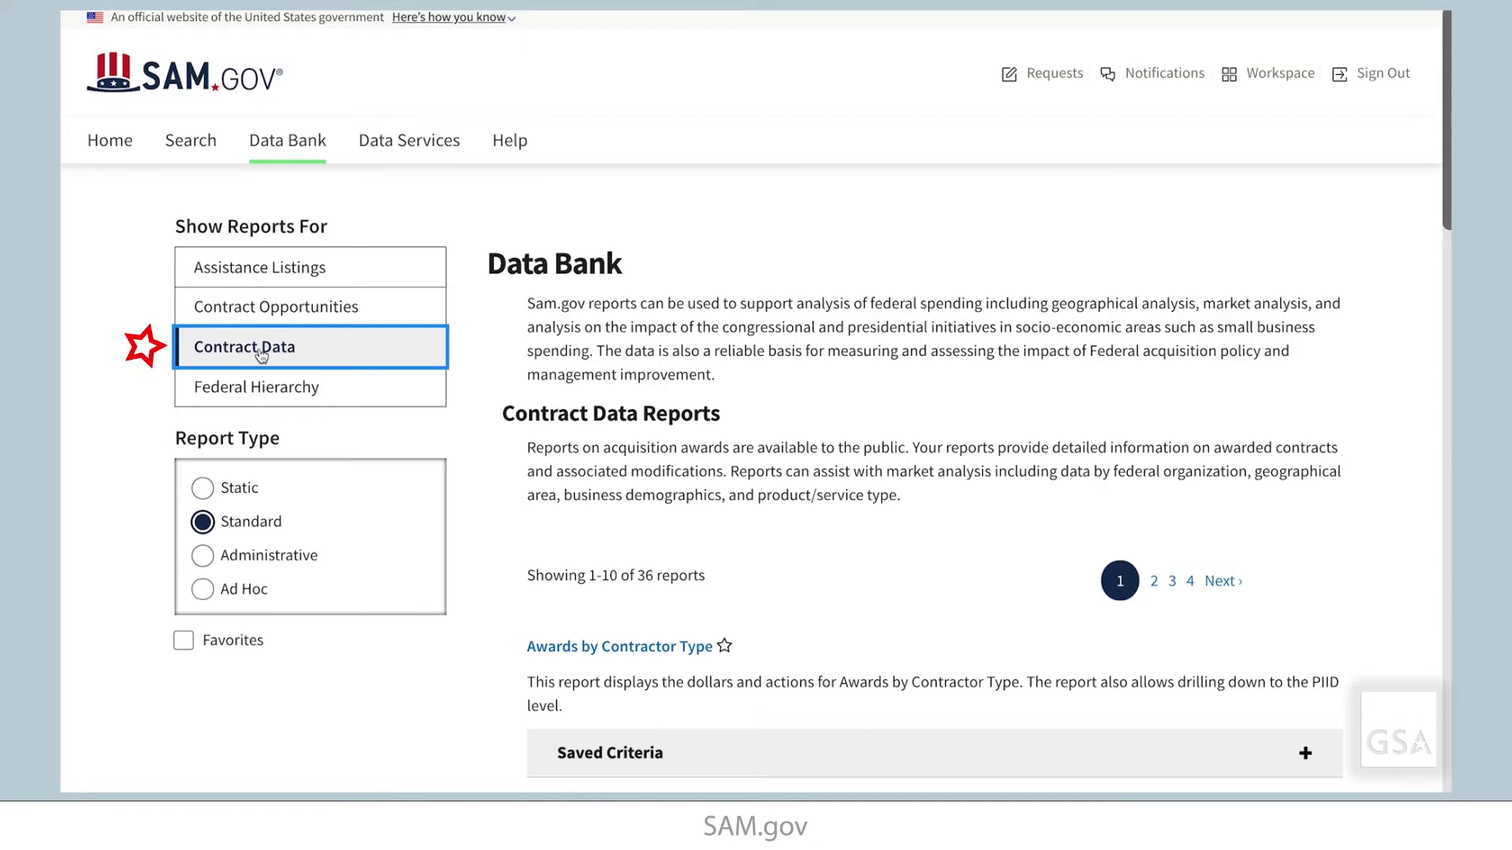
pyautogui.click(252, 589)
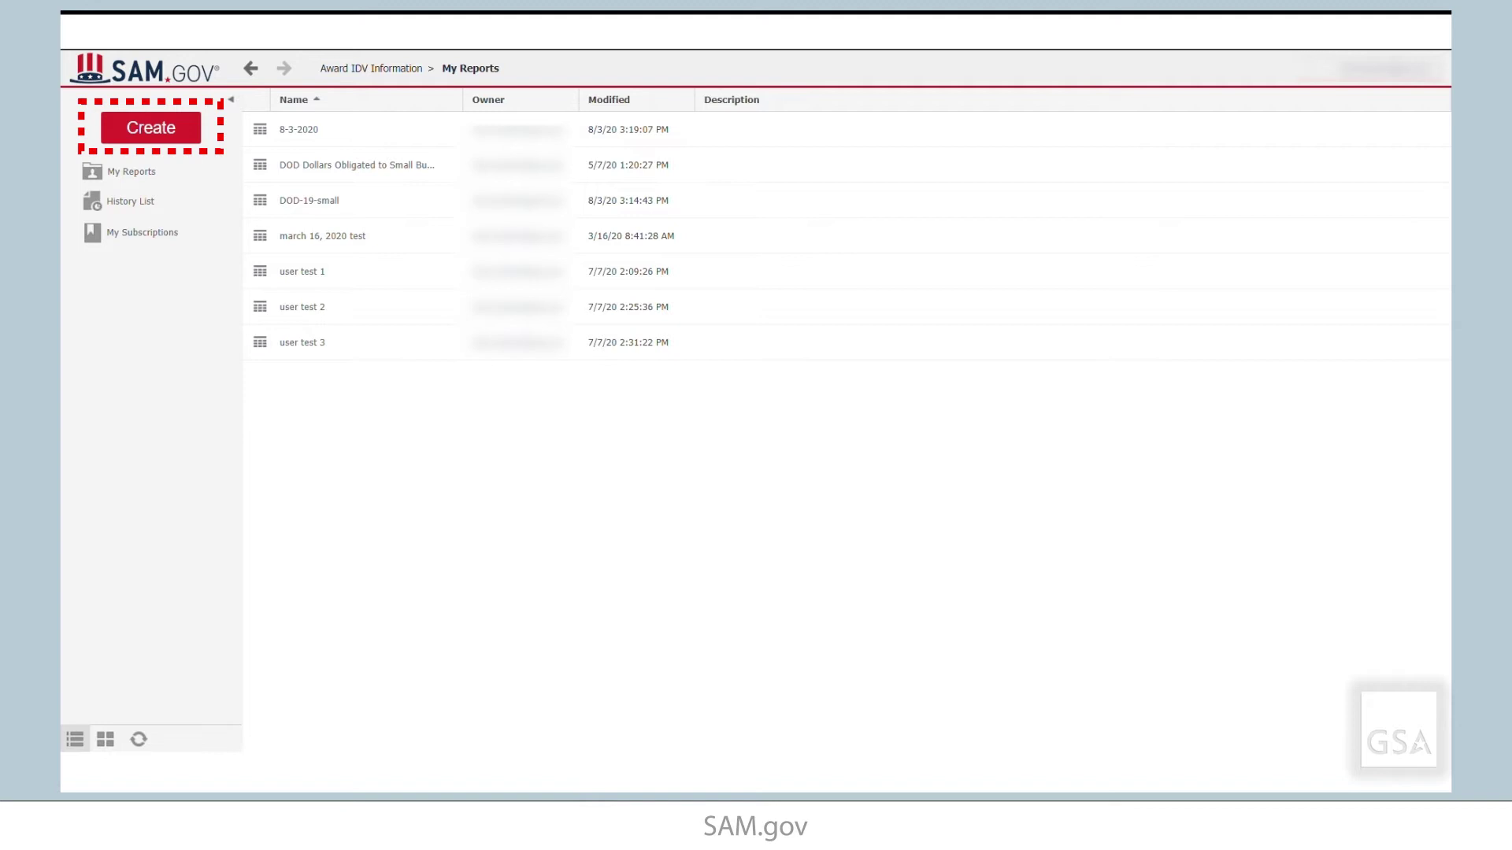
# Create a new report with Report Builder from the Create > New Report menu.
pyautogui.click(152, 138)
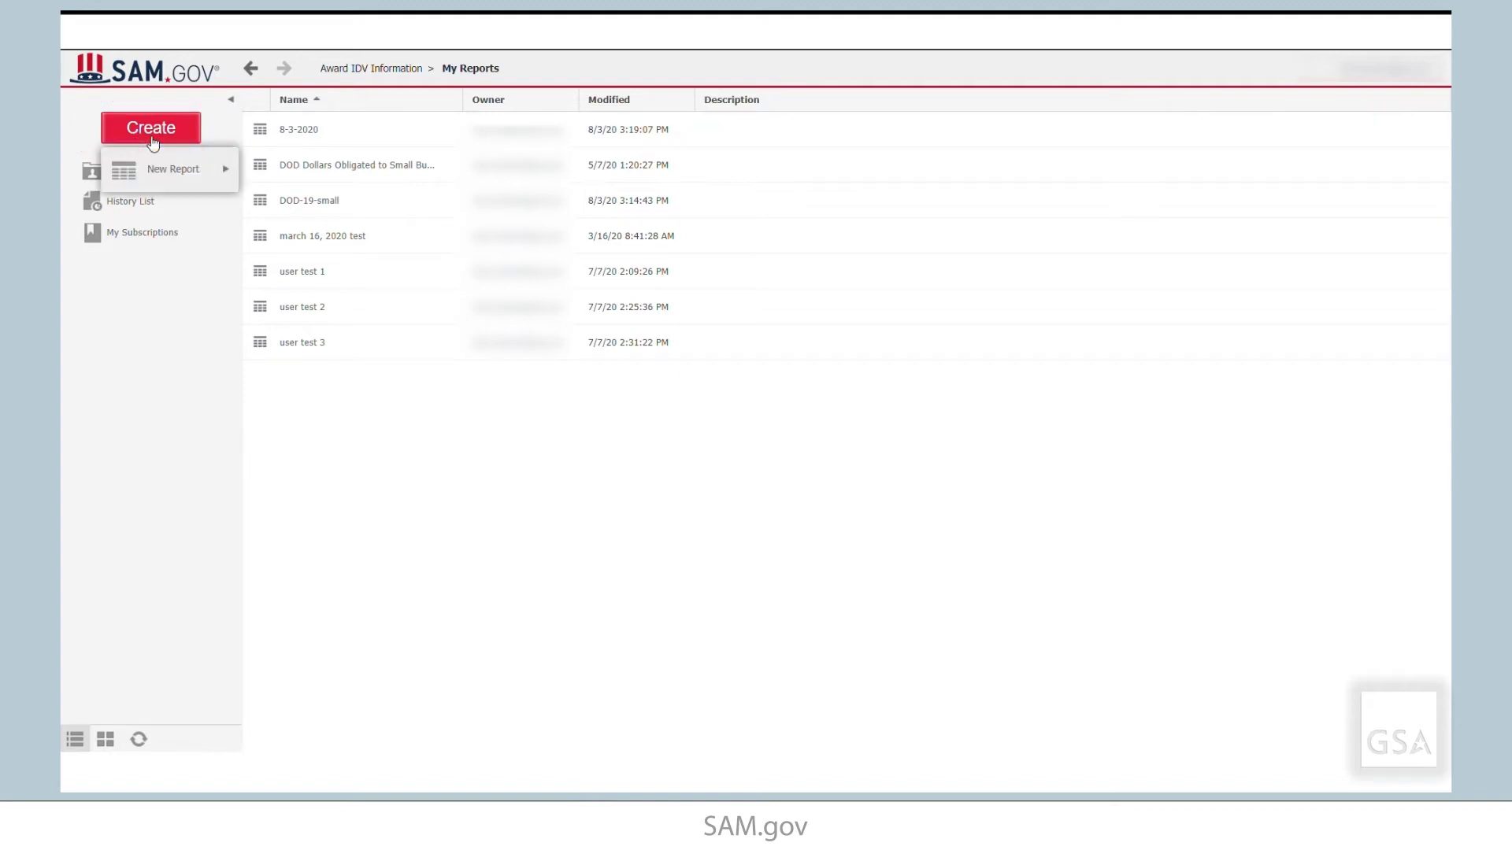
pyautogui.moveTo(163, 176)
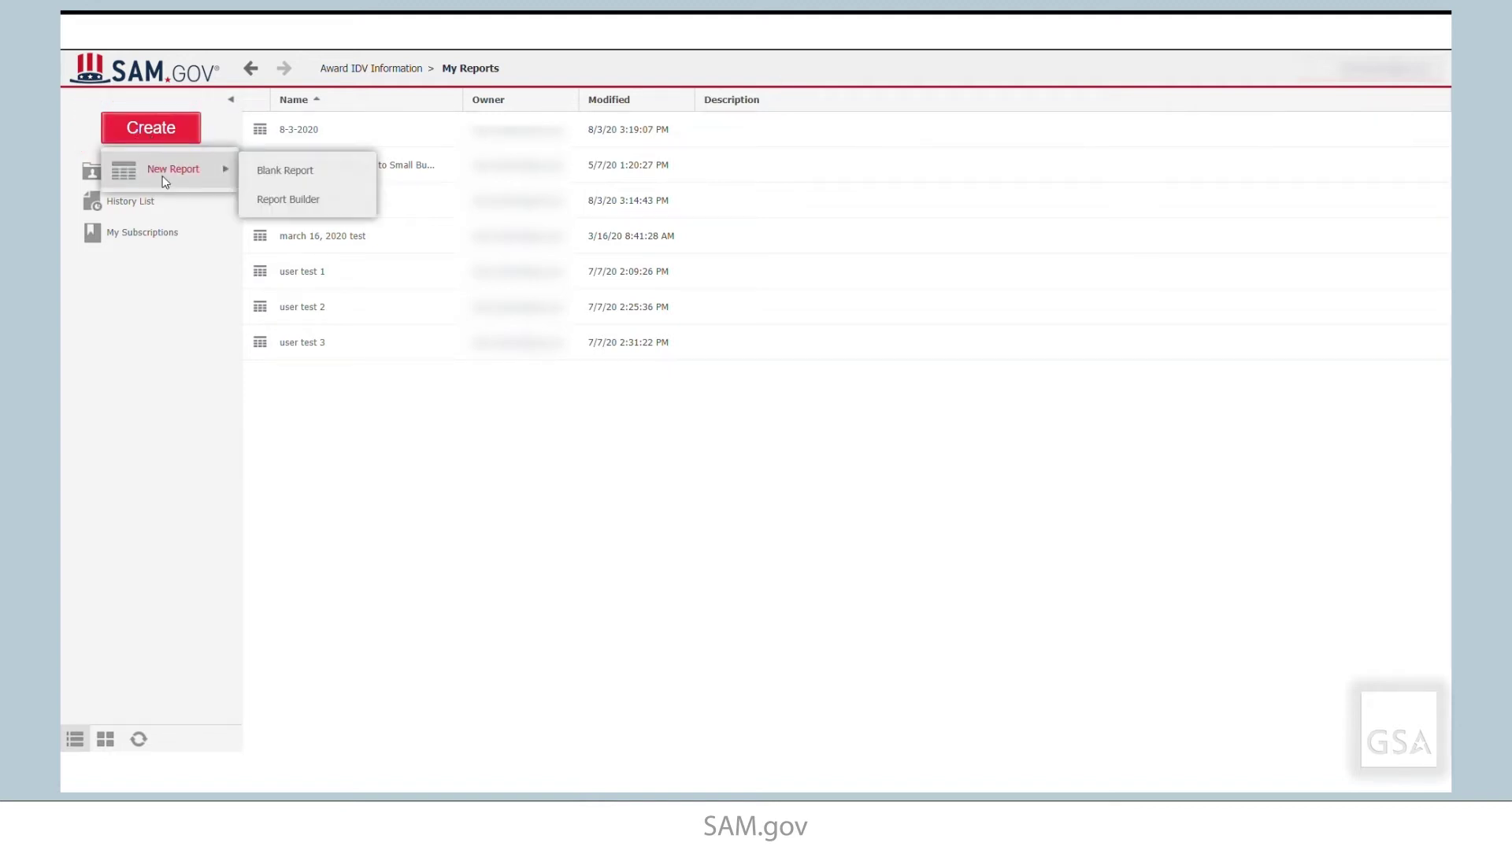
pyautogui.click(304, 202)
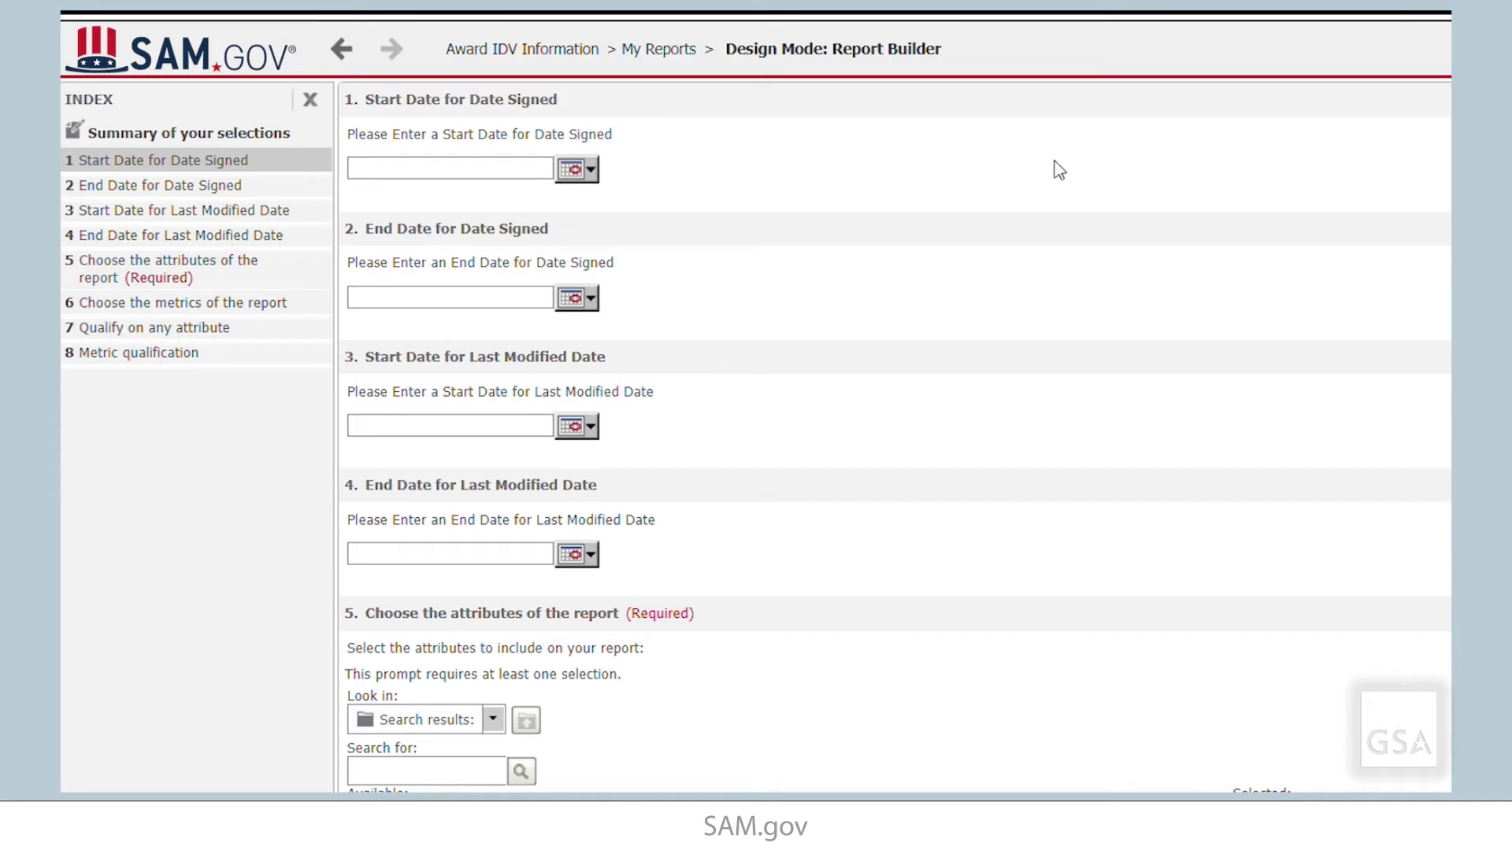
# Enter 10/1/2010 as the Date Signed start date and 9/30/2016 as the end date.
pyautogui.click(512, 180)
pyautogui.write('10/1/2010')
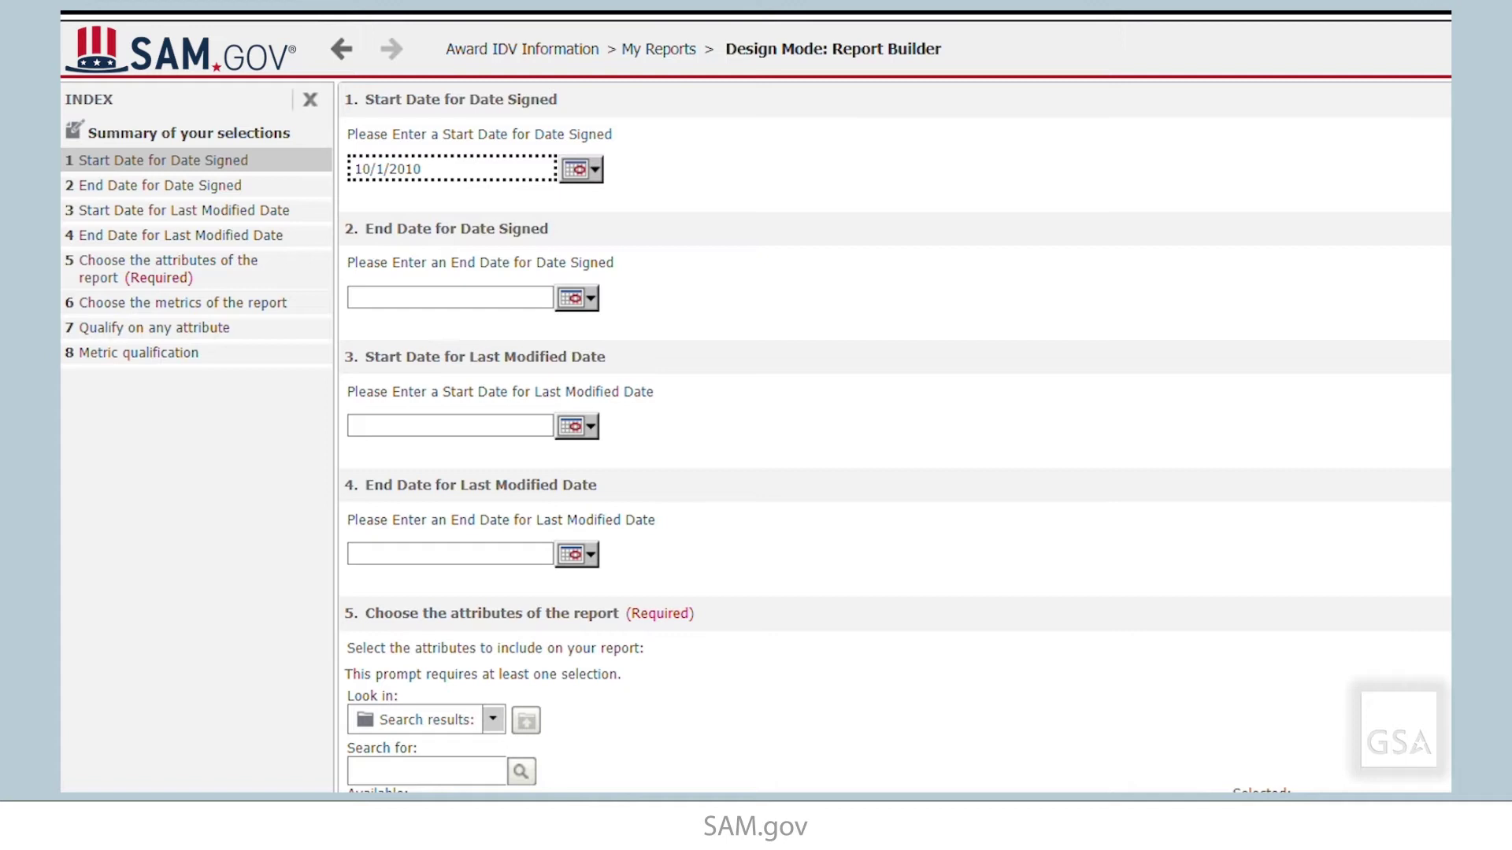
pyautogui.press('Tab')
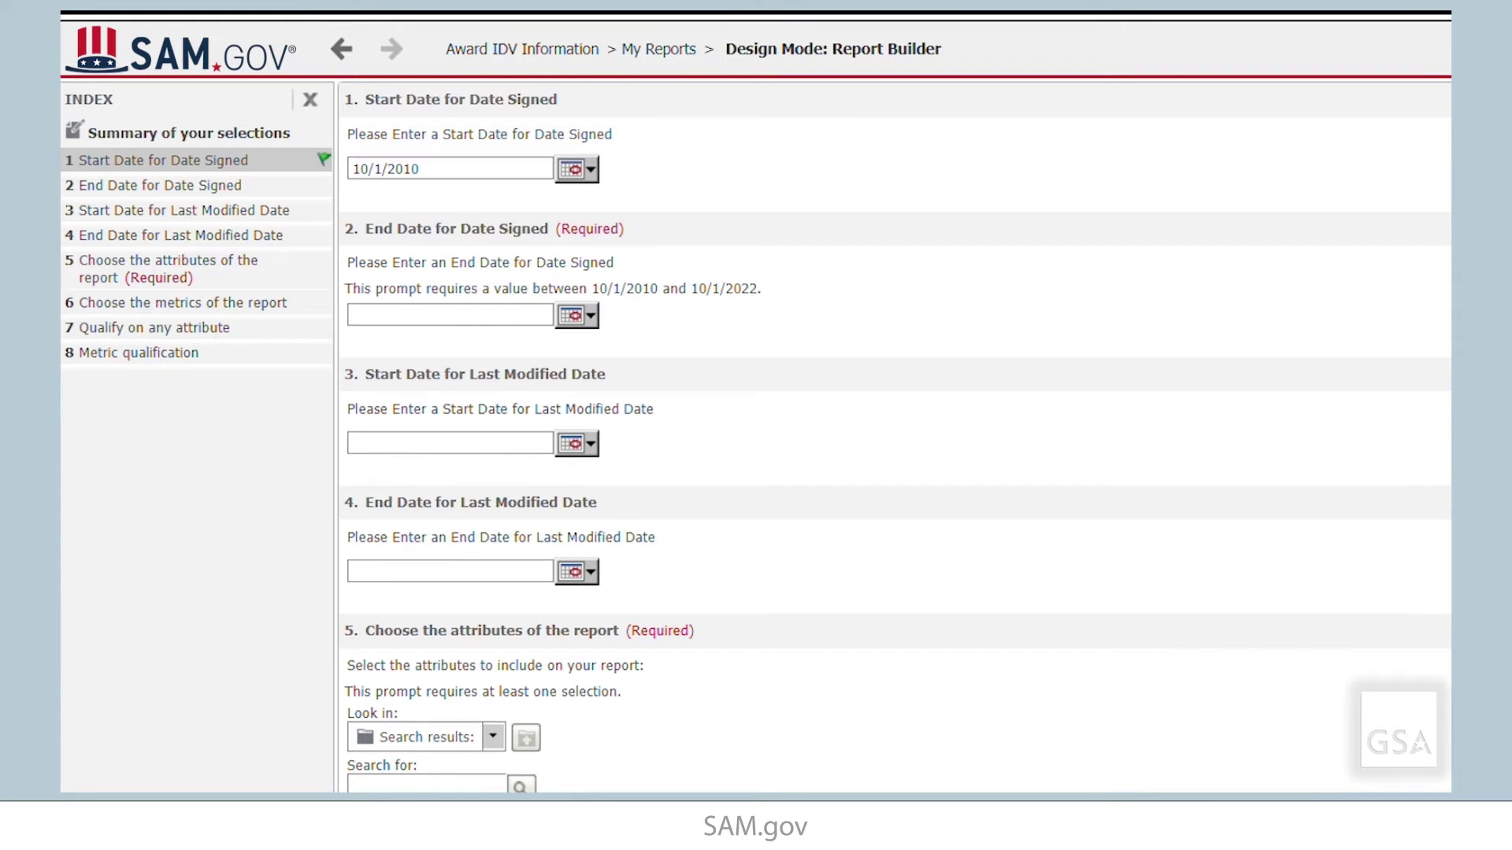
pyautogui.click(492, 317)
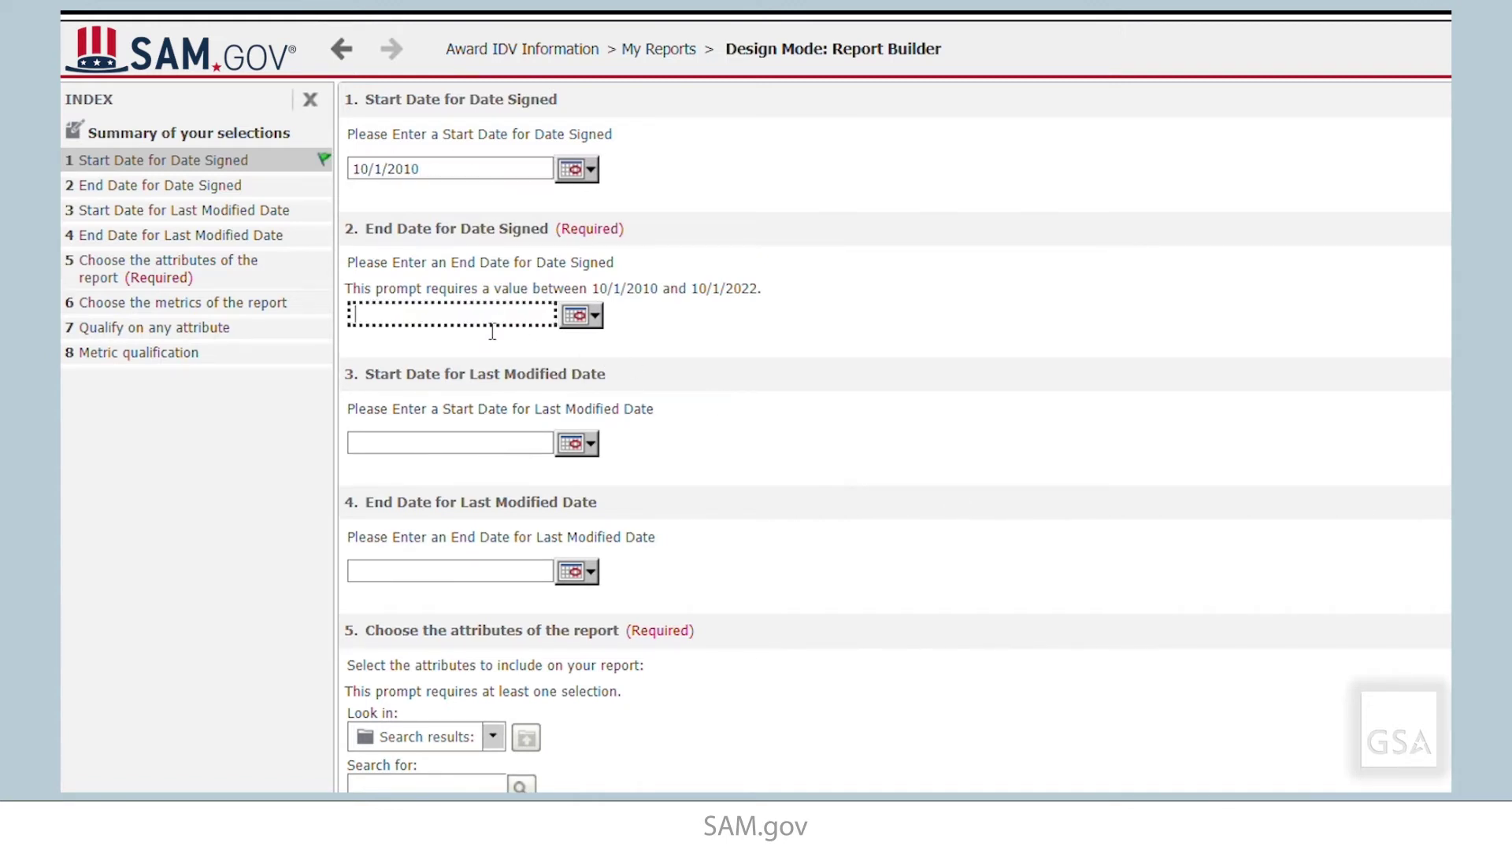
pyautogui.write('9/30/2016')
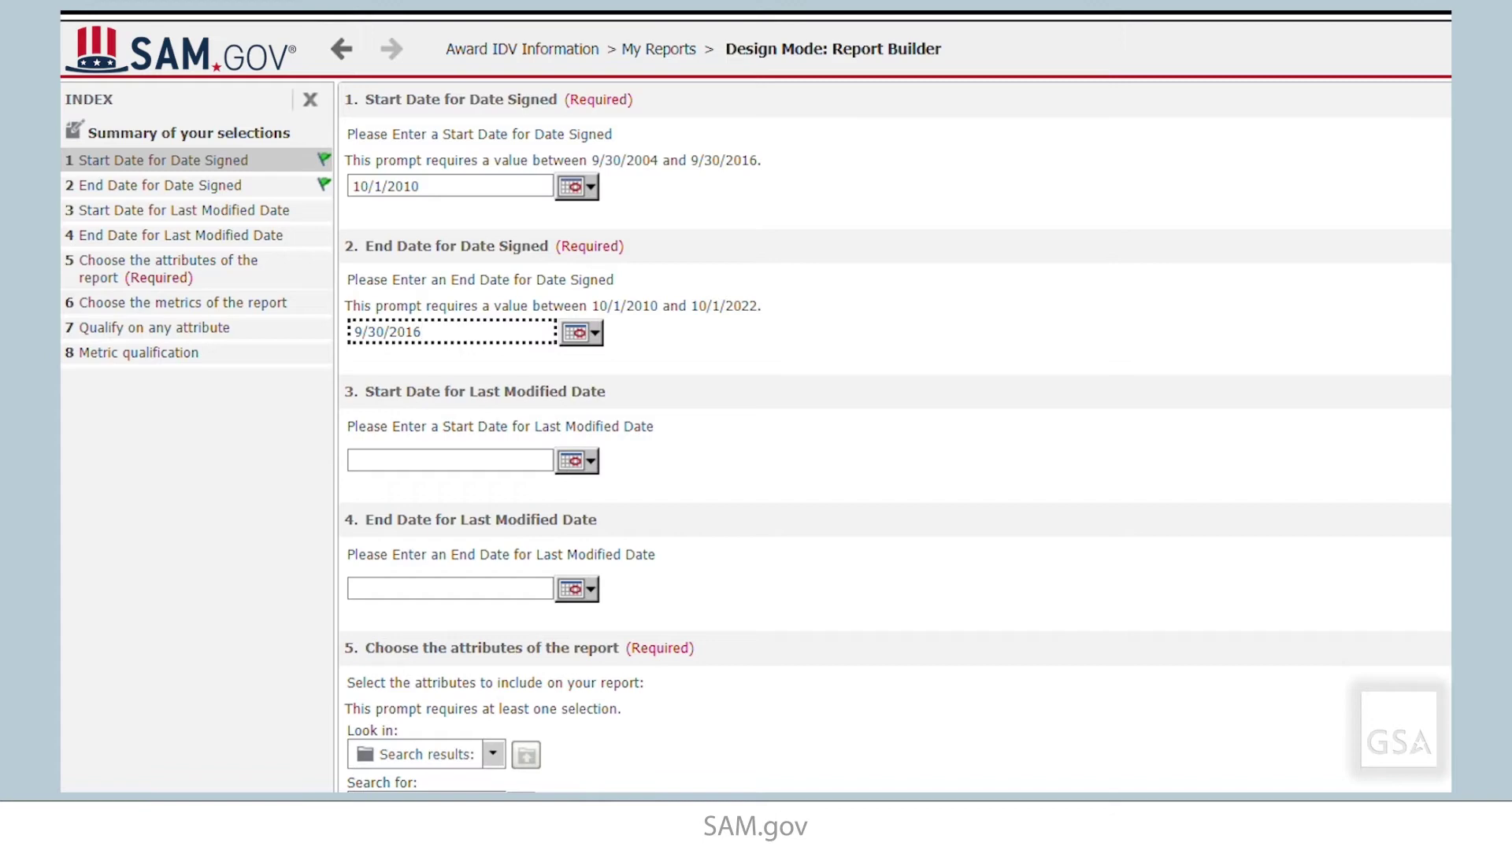
pyautogui.click(236, 187)
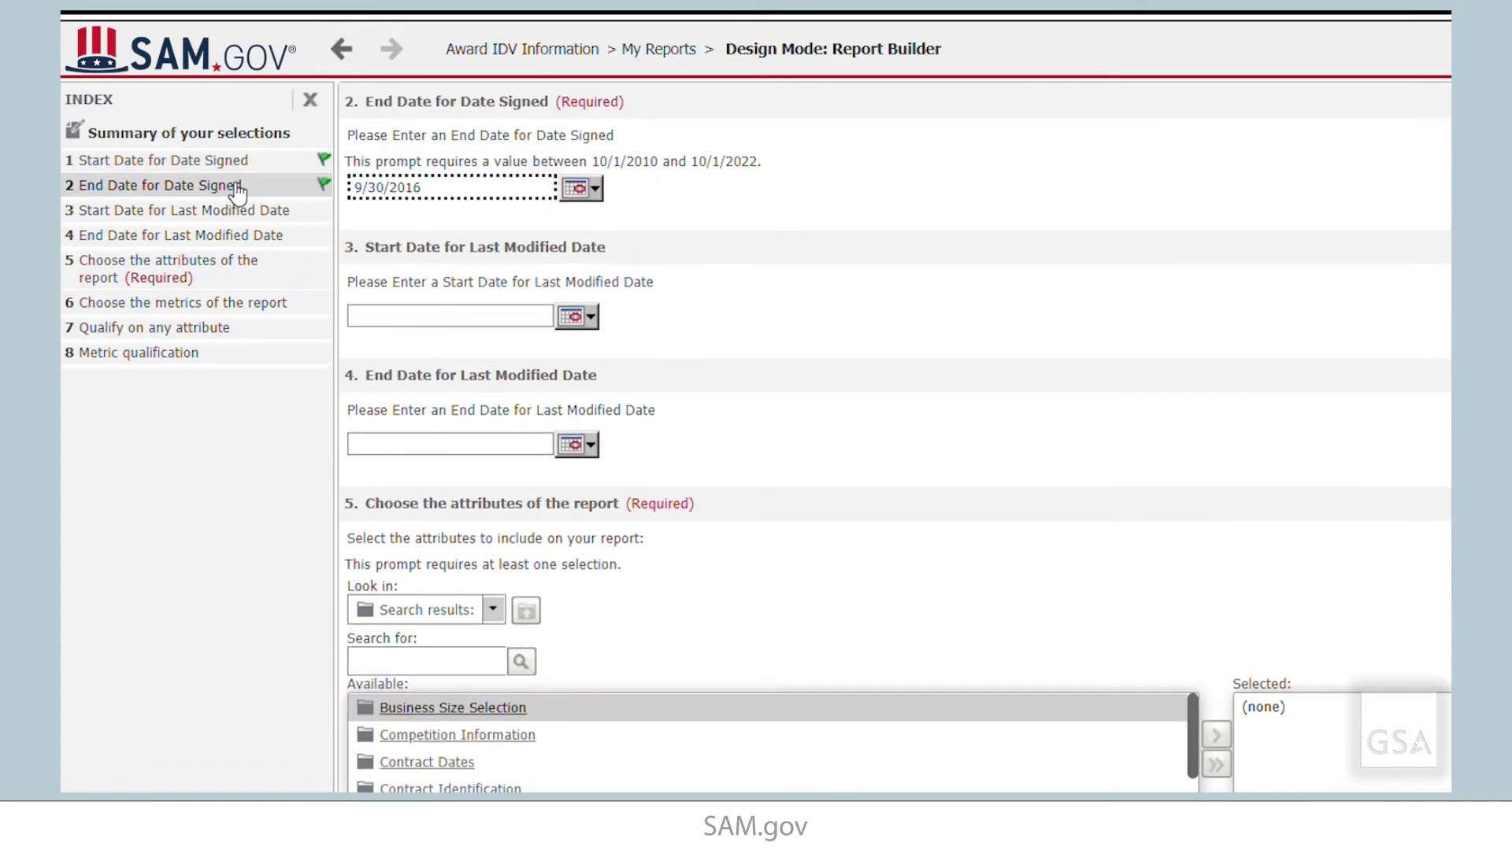
pyautogui.click(227, 211)
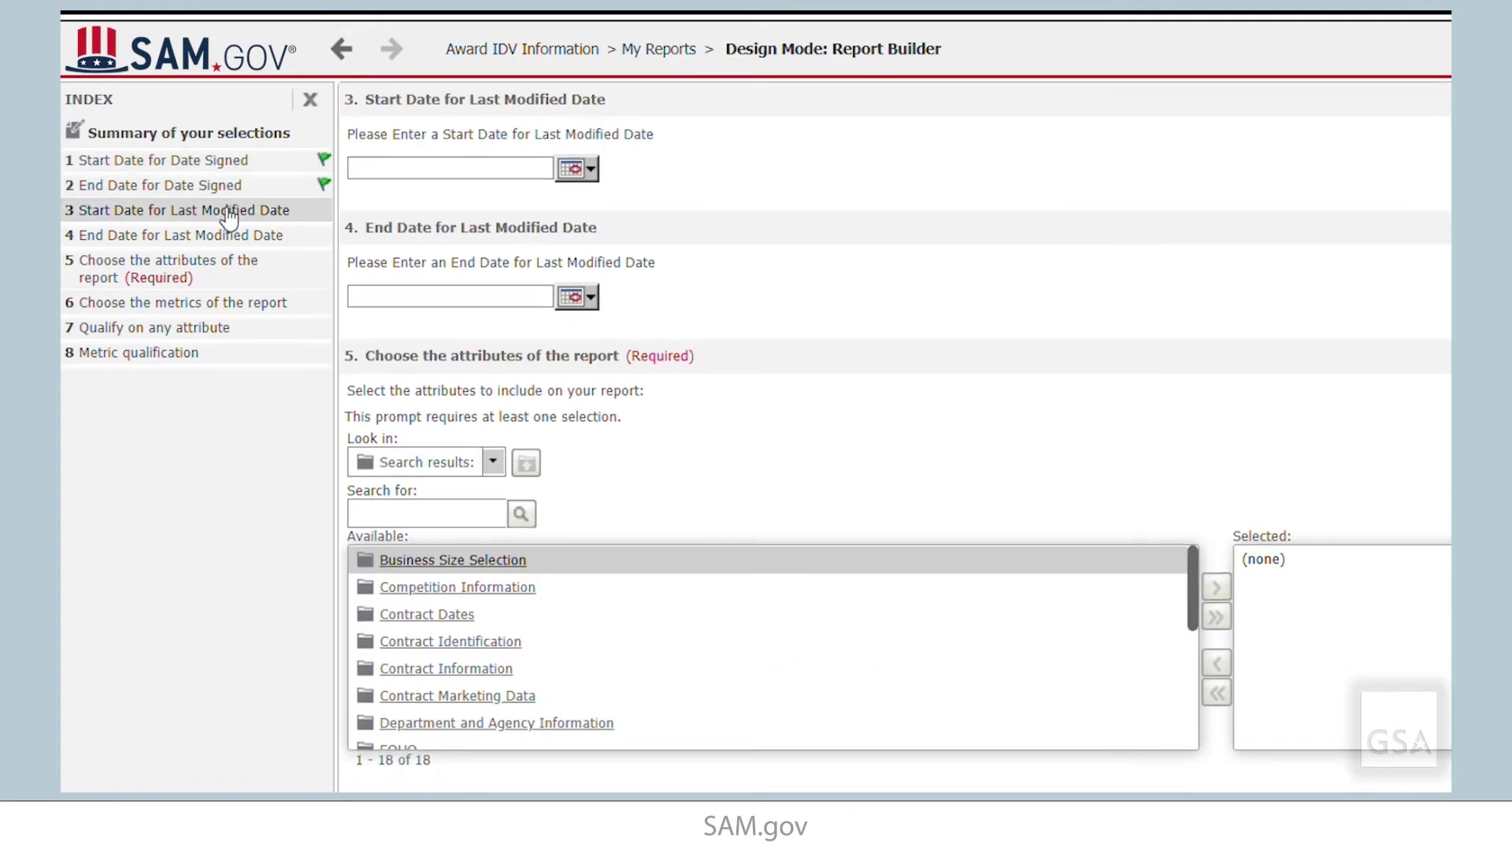
pyautogui.click(229, 234)
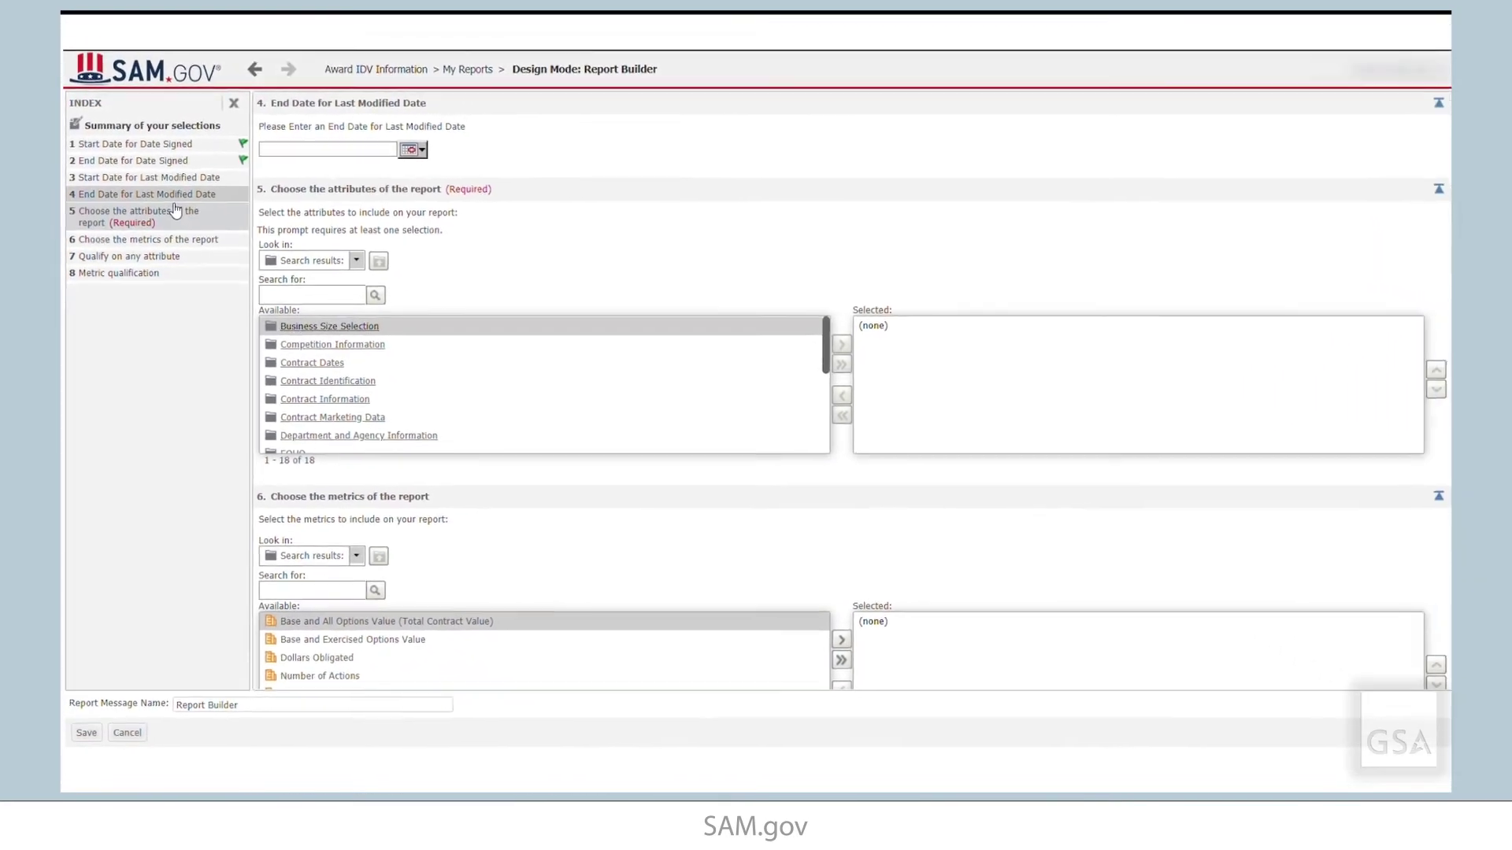
pyautogui.click(174, 210)
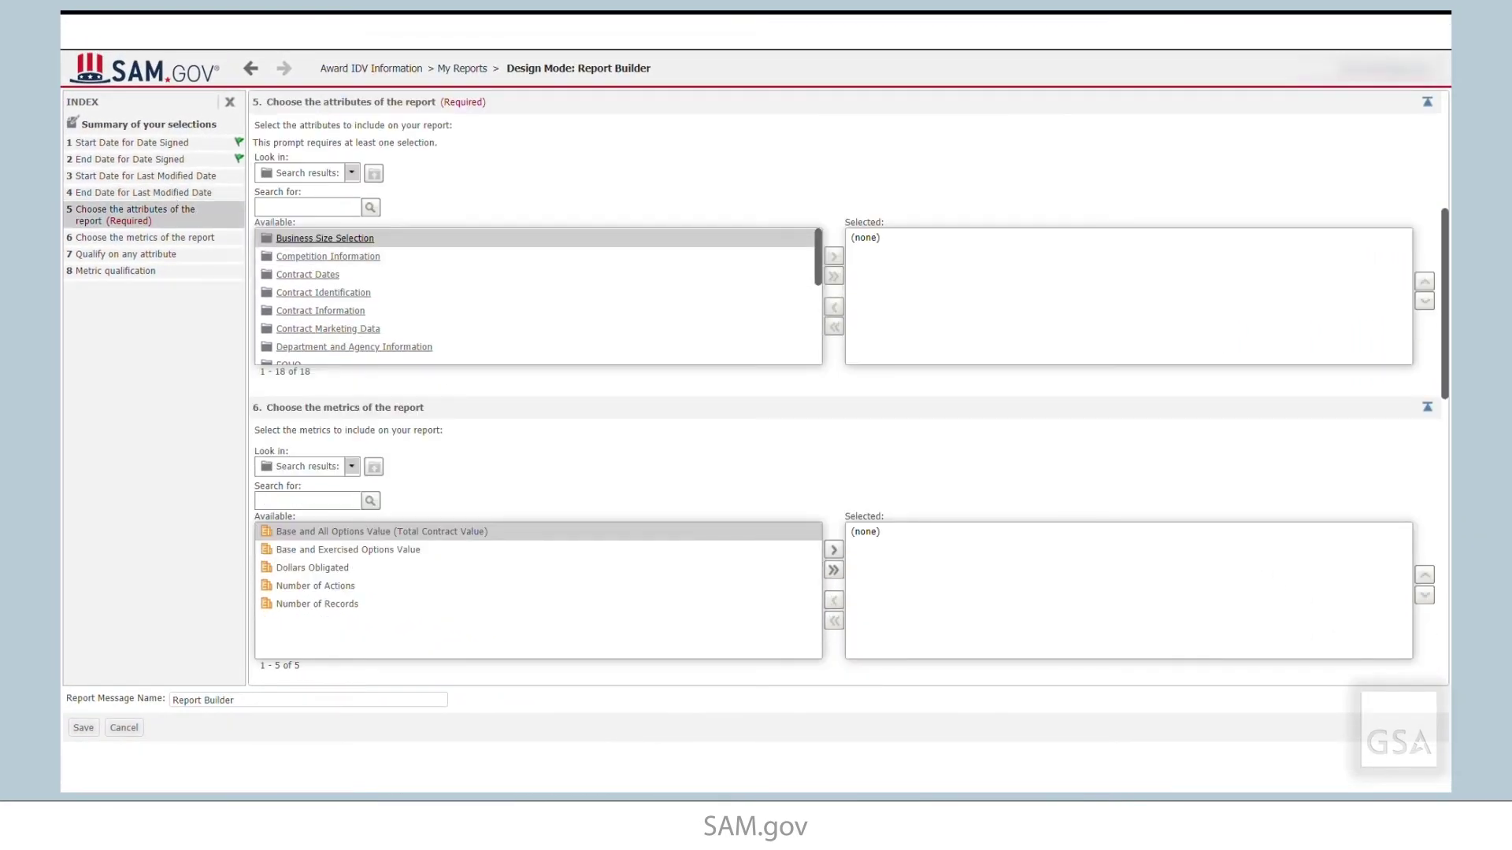
pyautogui.scroll(5, 1445, 378)
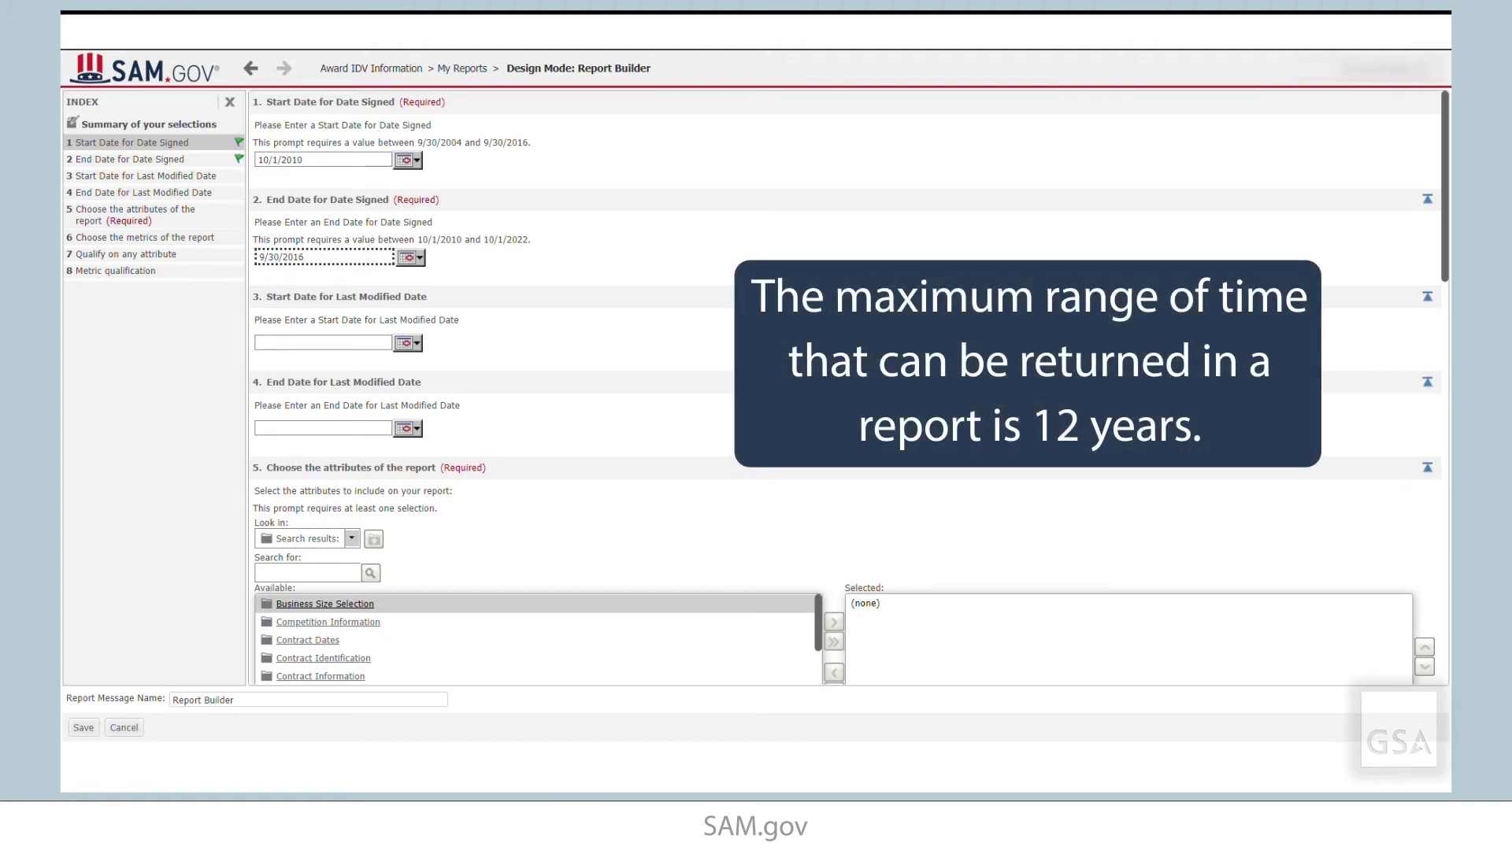
# Add PIID and Modification Number from Contract Identification to the report attributes.
pyautogui.click(183, 221)
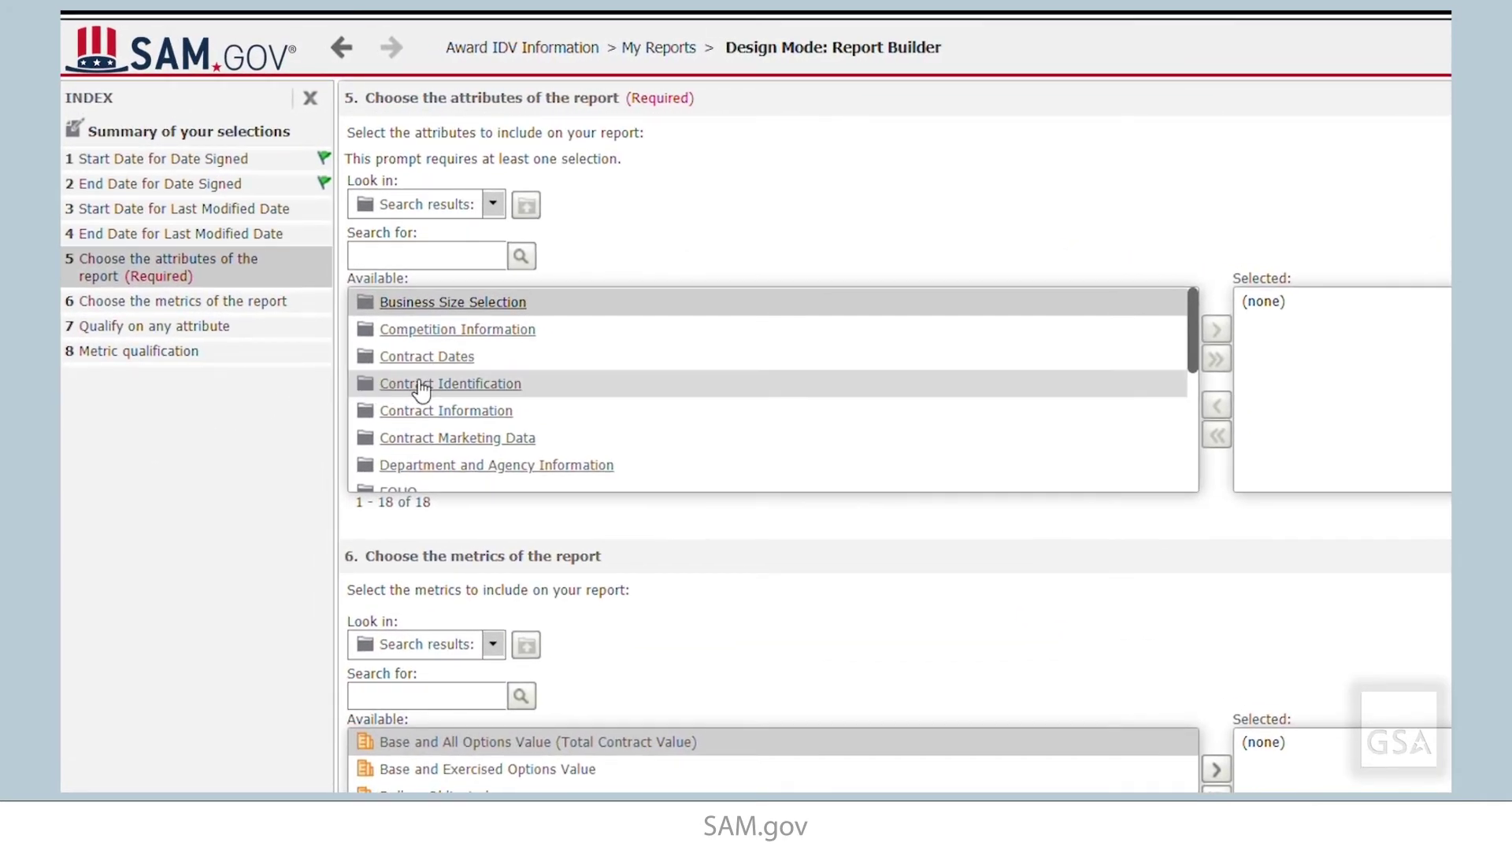
pyautogui.click(375, 386)
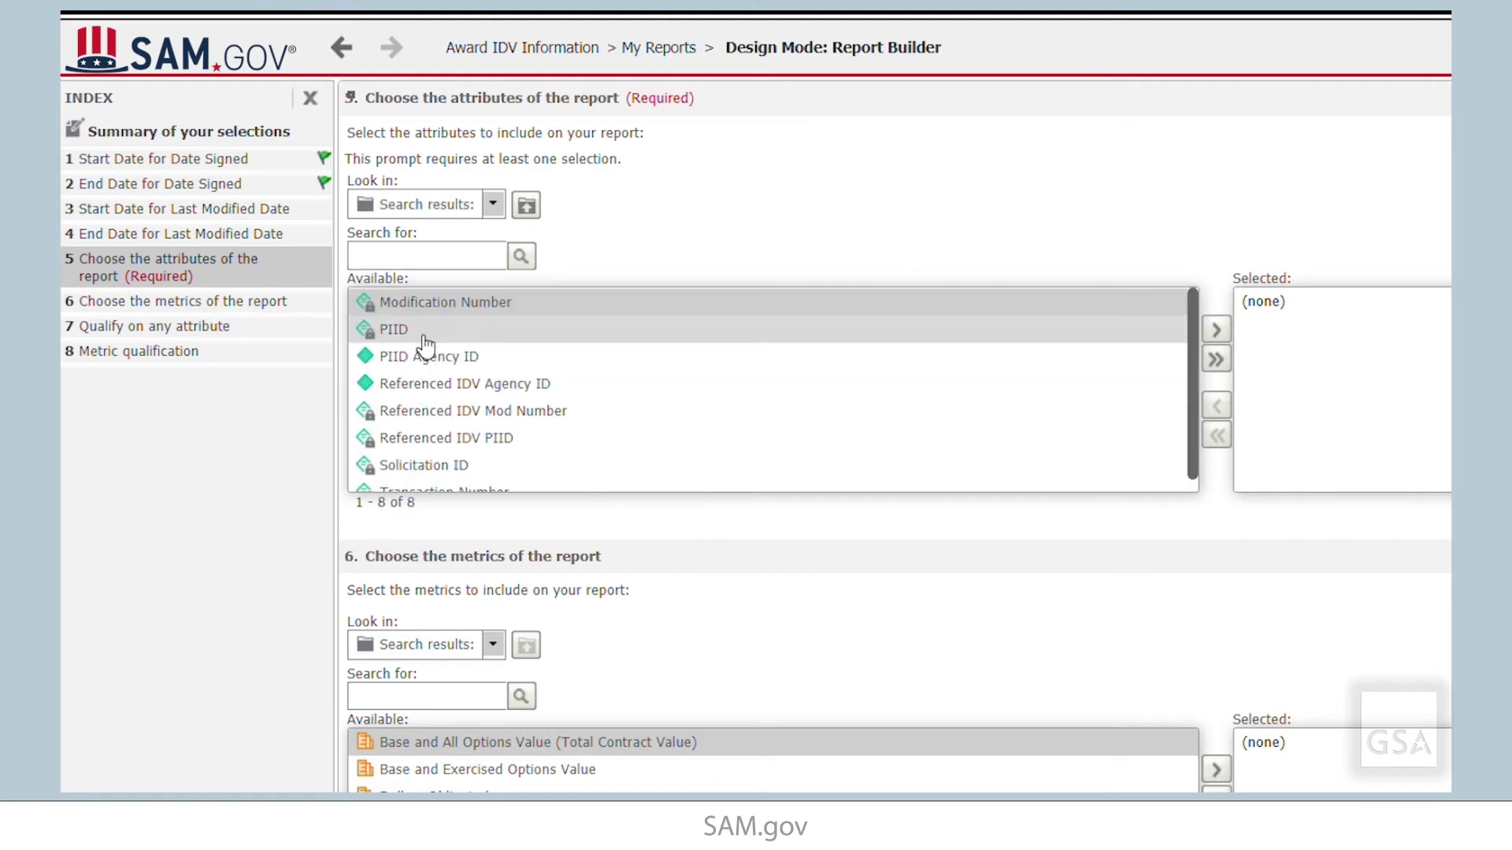
pyautogui.click(418, 335)
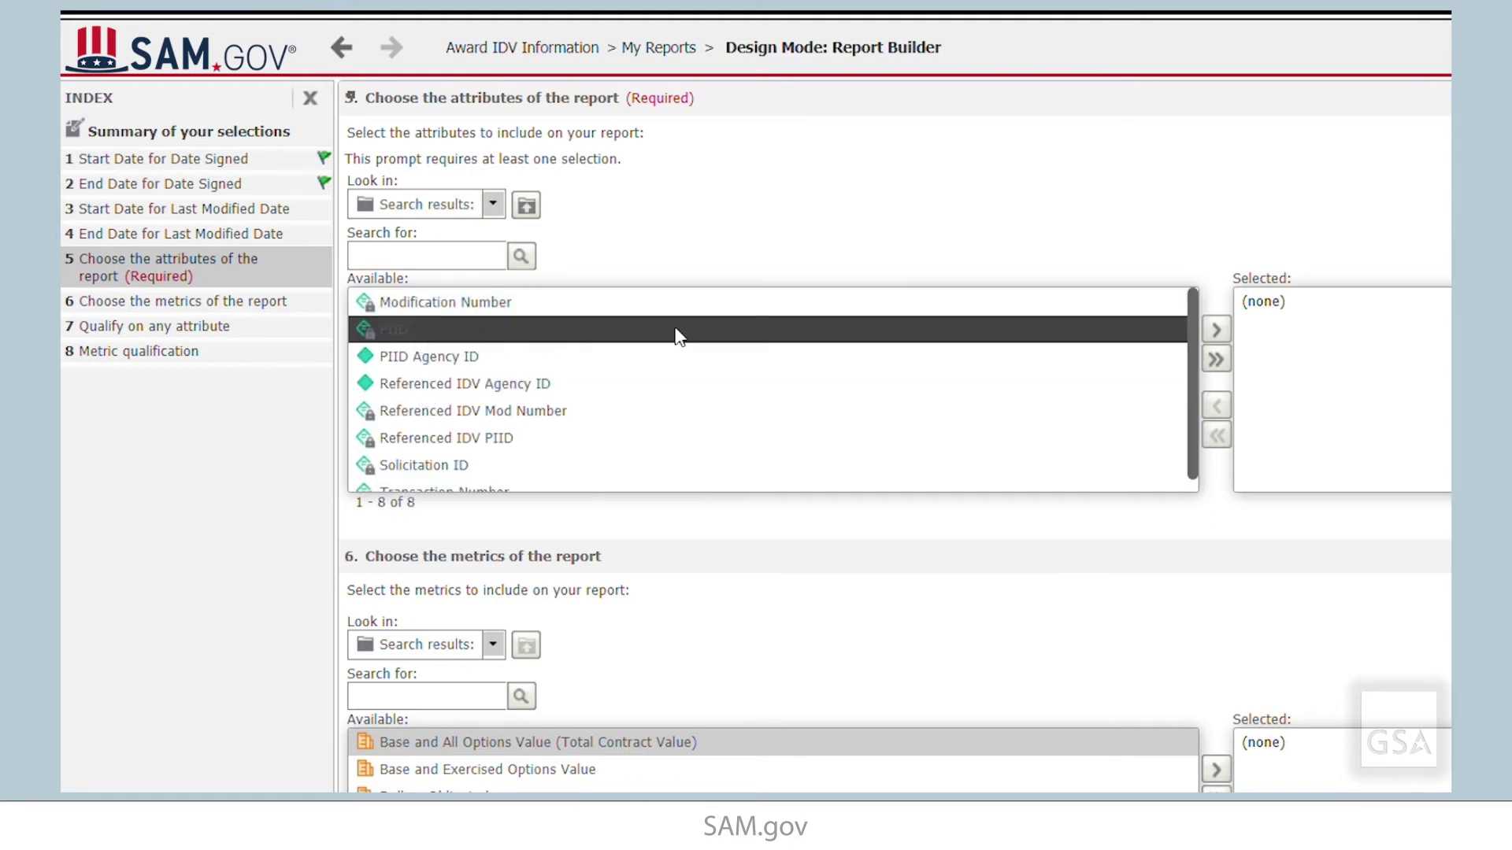
pyautogui.click(1215, 331)
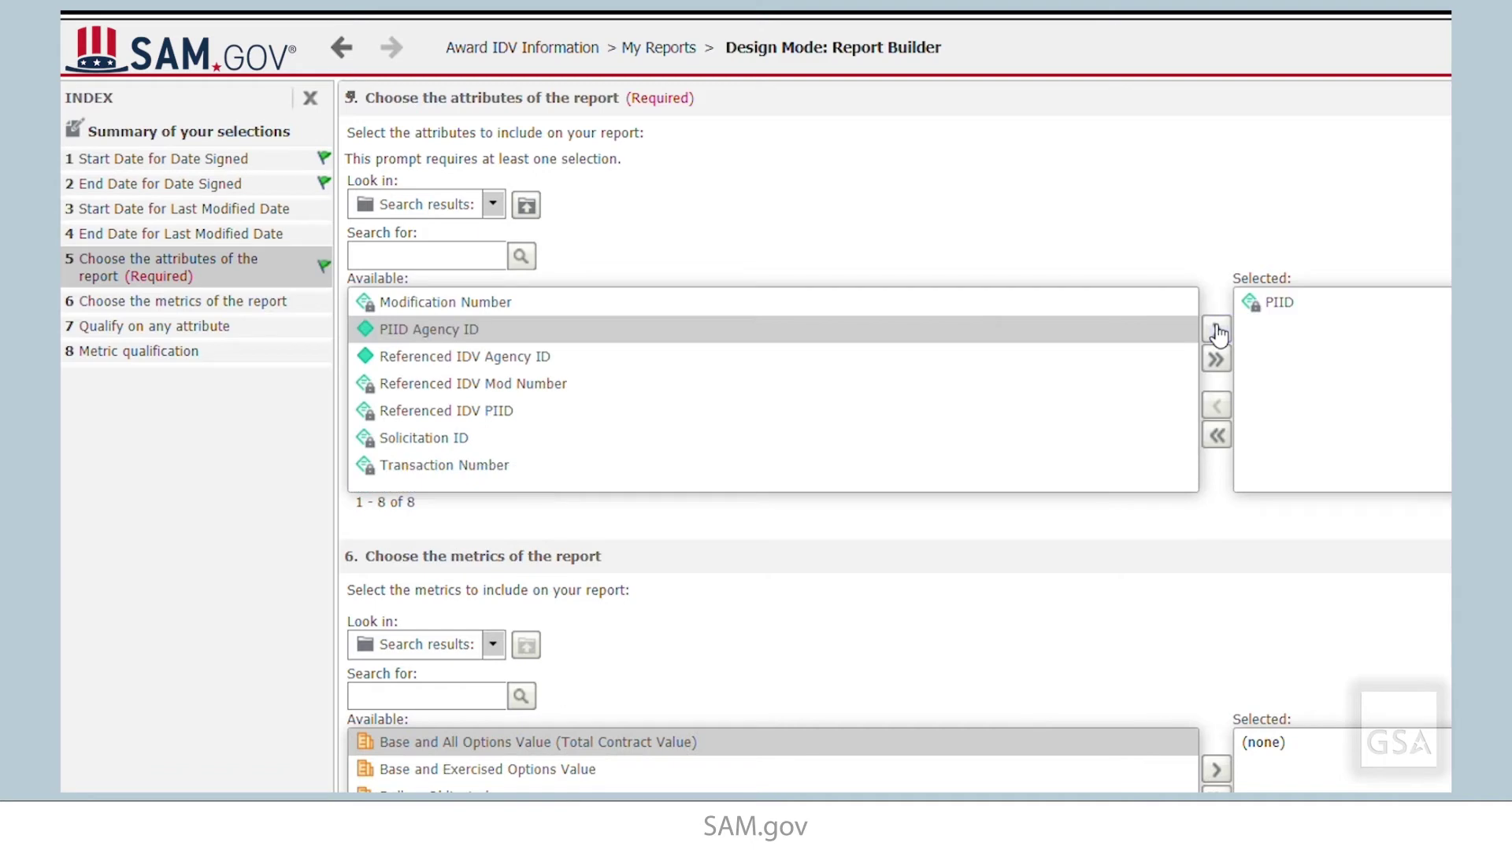
pyautogui.click(488, 308)
pyautogui.doubleClick(489, 309)
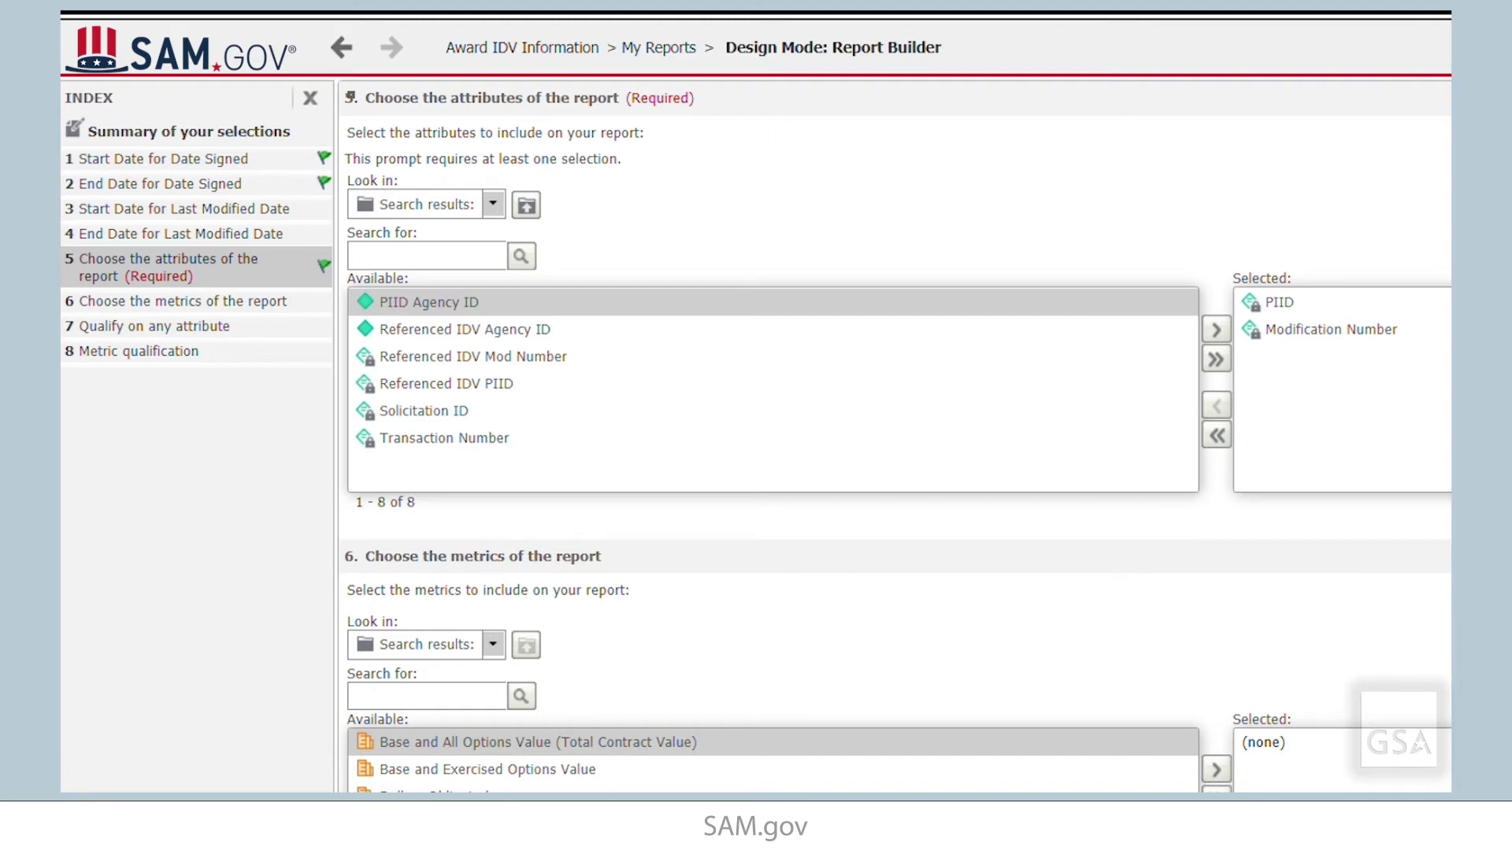
# Search attributes for 'DUNS' and add Vendor DUNS Number to the report attributes.
pyautogui.click(538, 214)
pyautogui.click(478, 263)
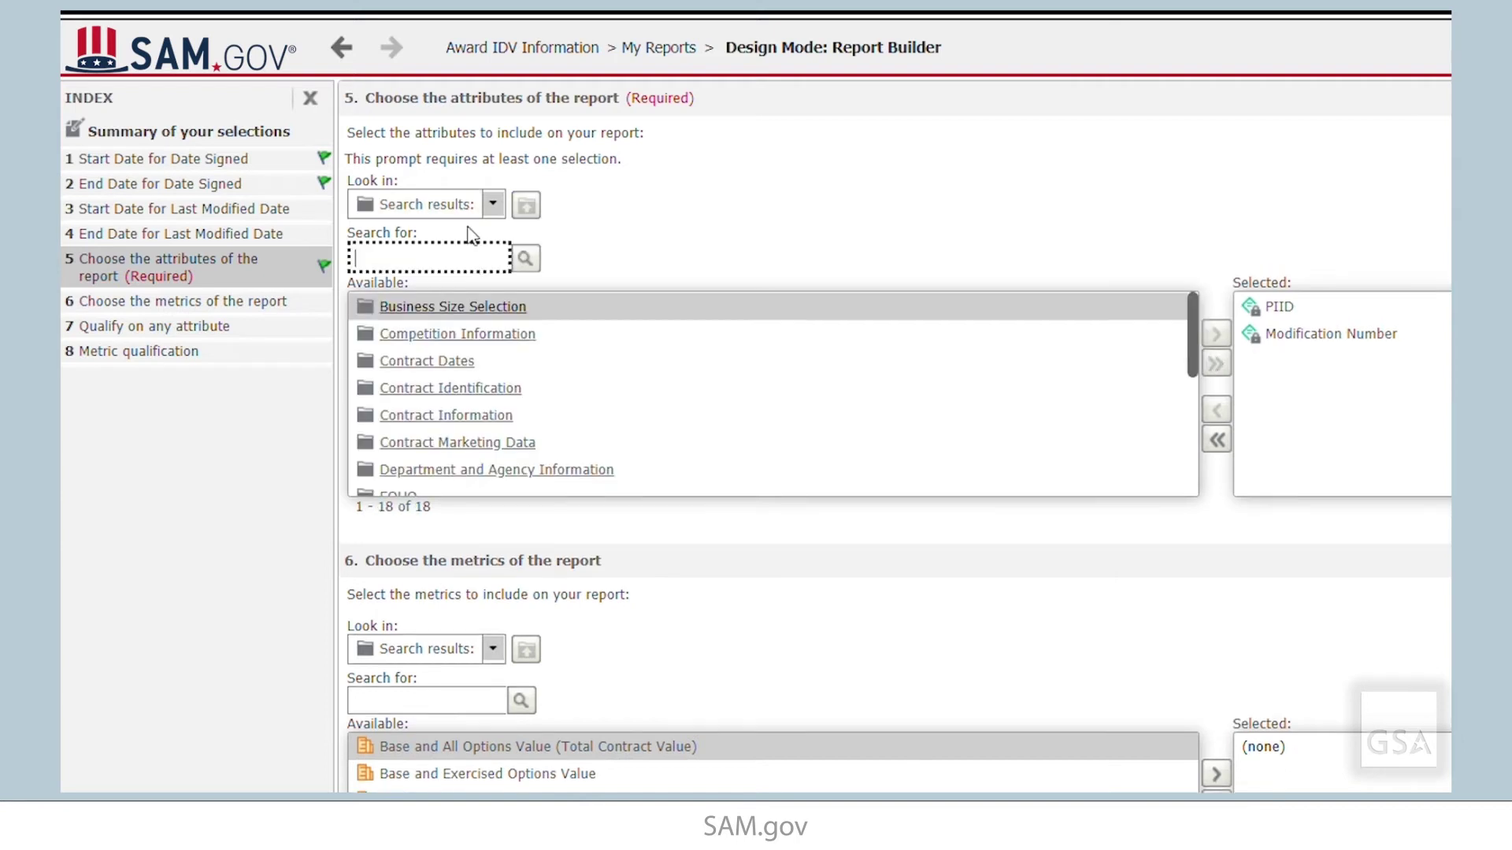
pyautogui.write('DUNS')
pyautogui.click(522, 259)
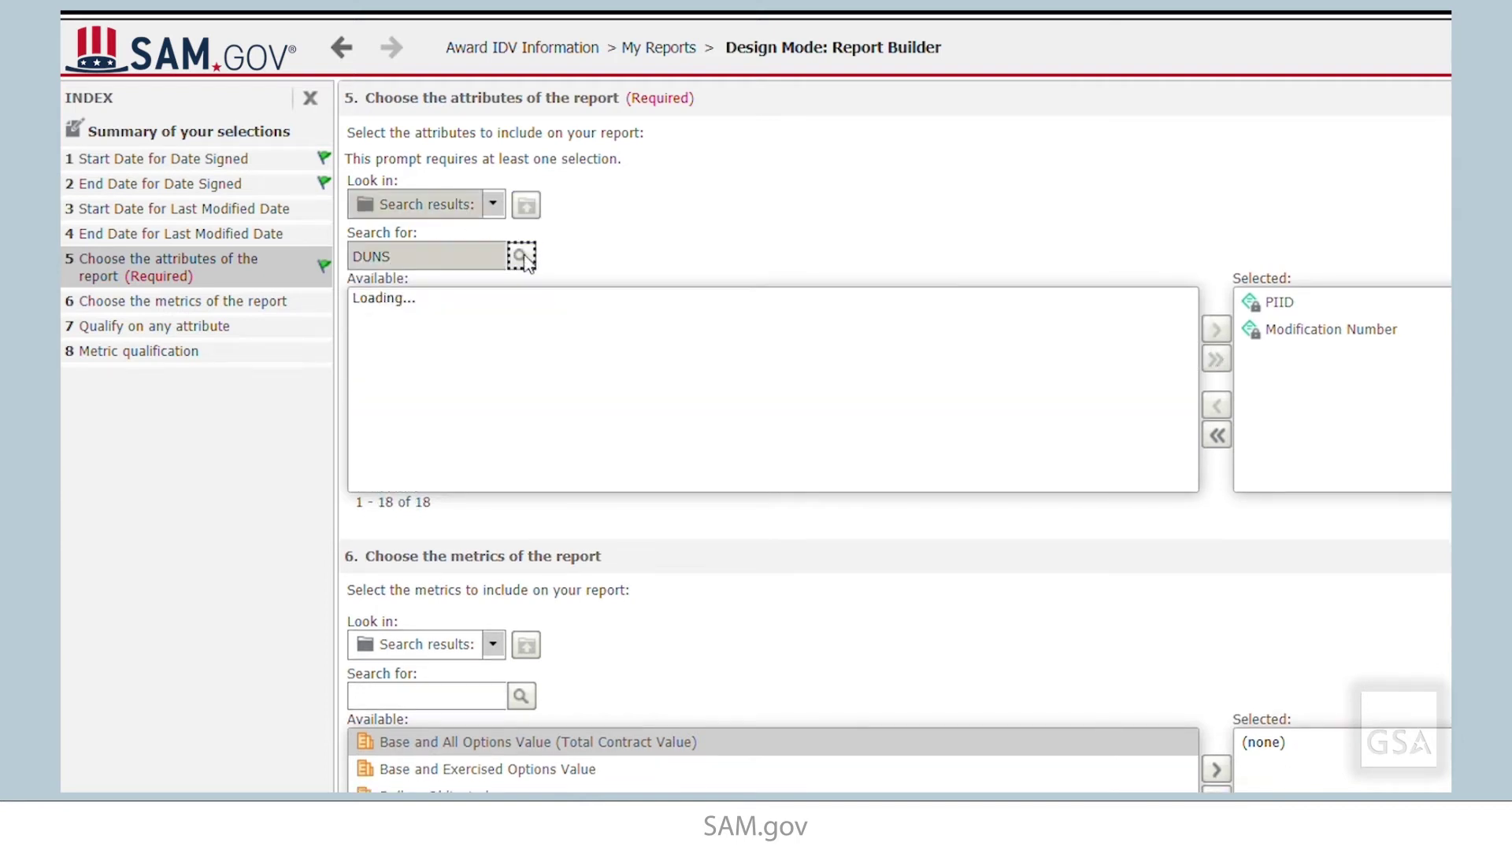
pyautogui.click(476, 331)
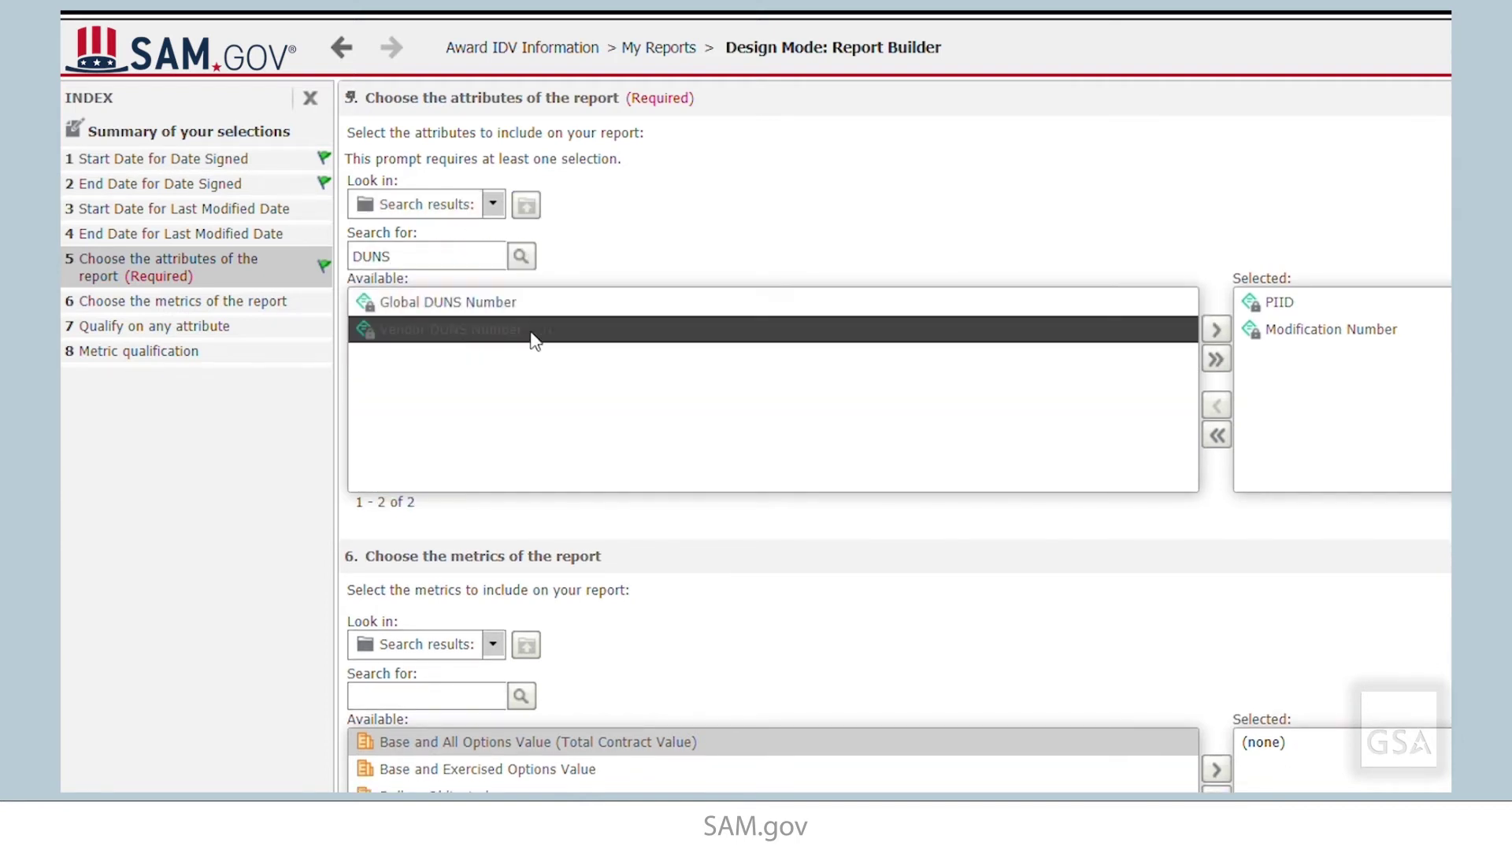
pyautogui.click(1215, 330)
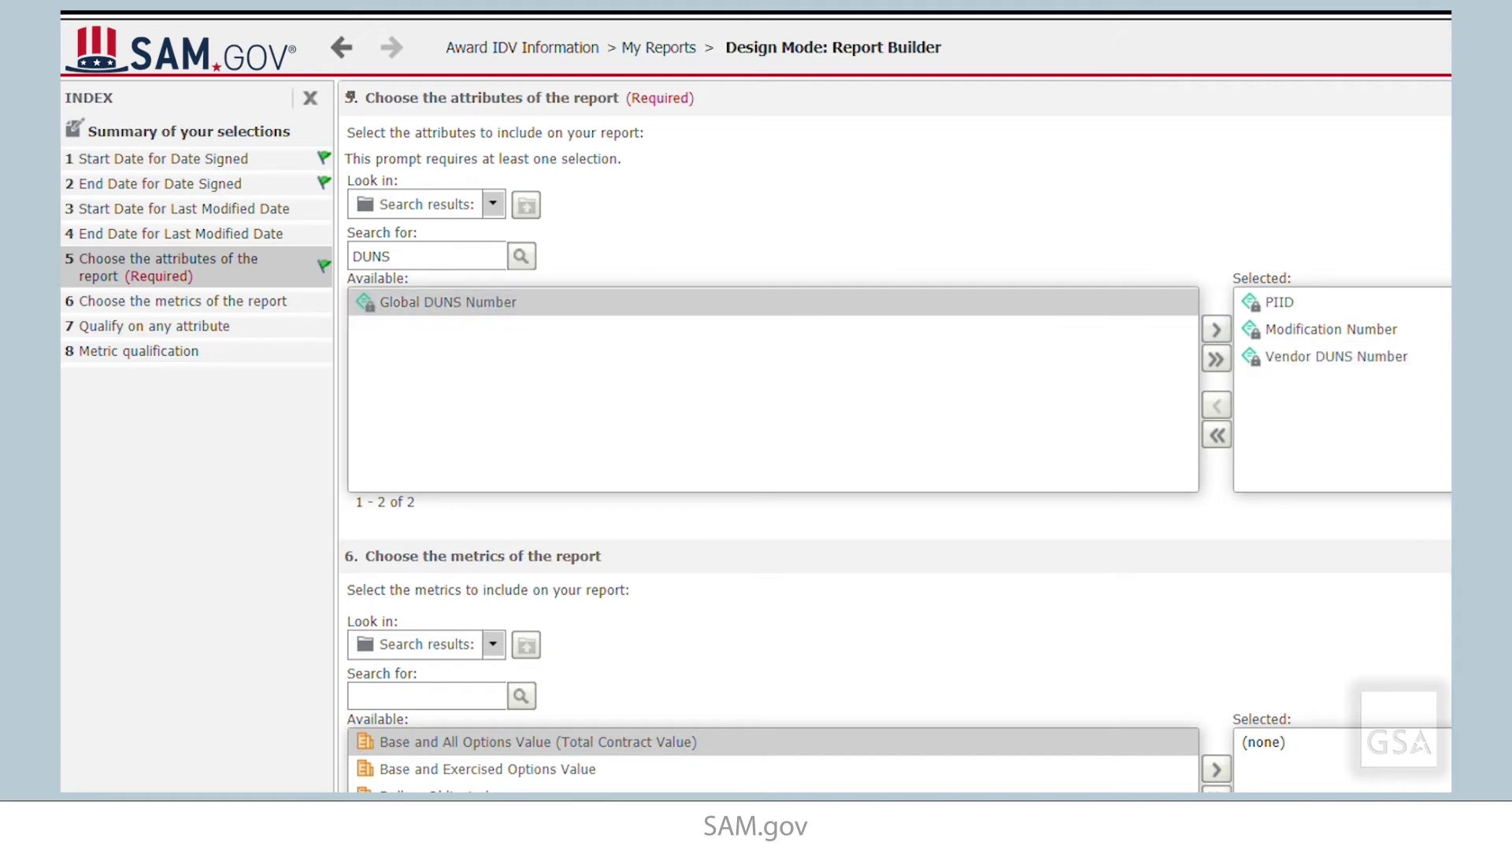
pyautogui.scroll(-5, 895, 440)
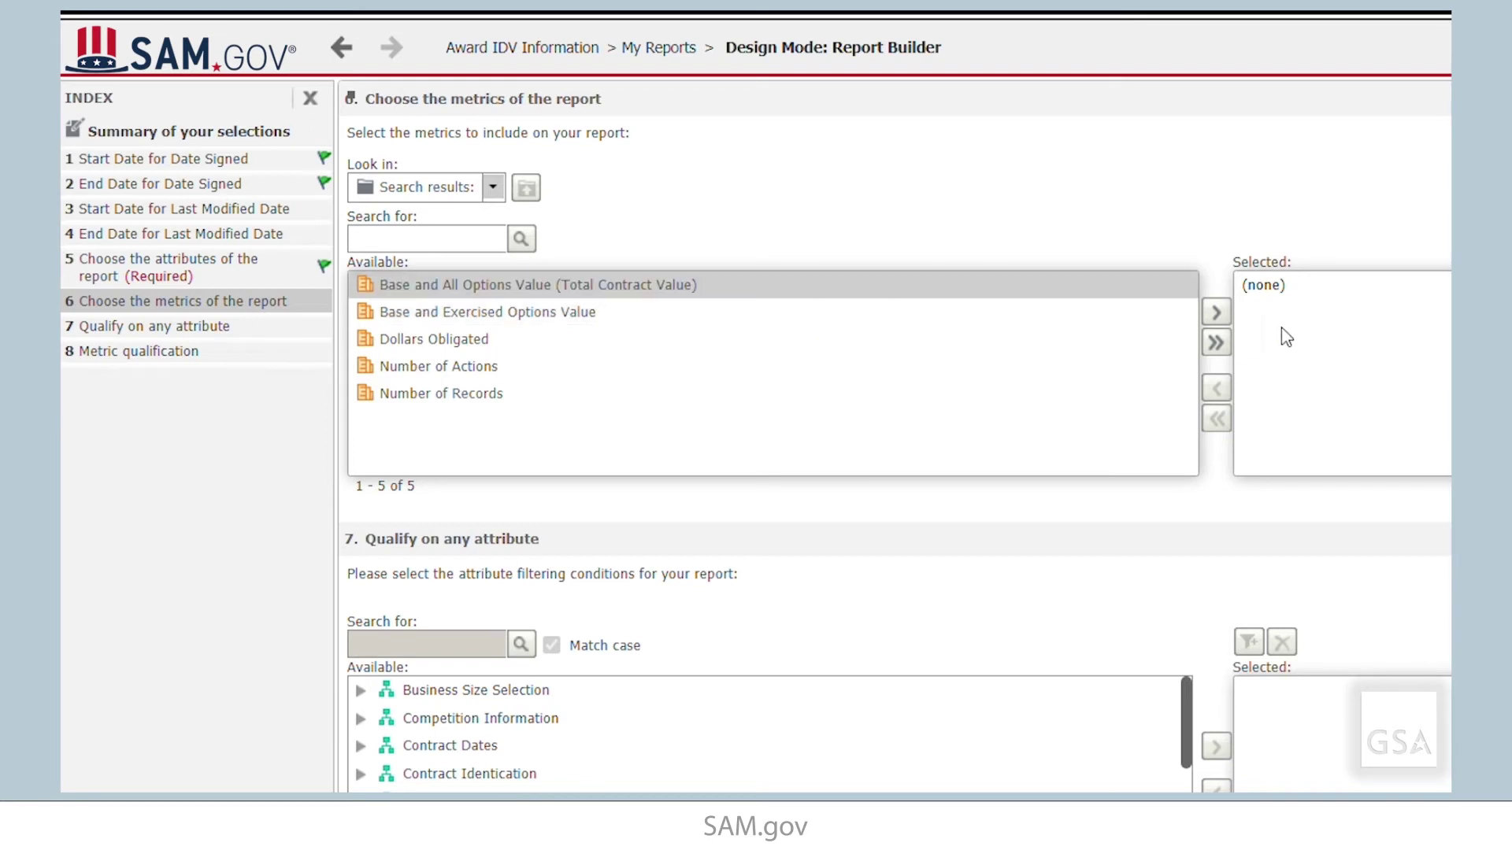
# Move Base and All Options Value into the selected report metrics.
pyautogui.click(1216, 313)
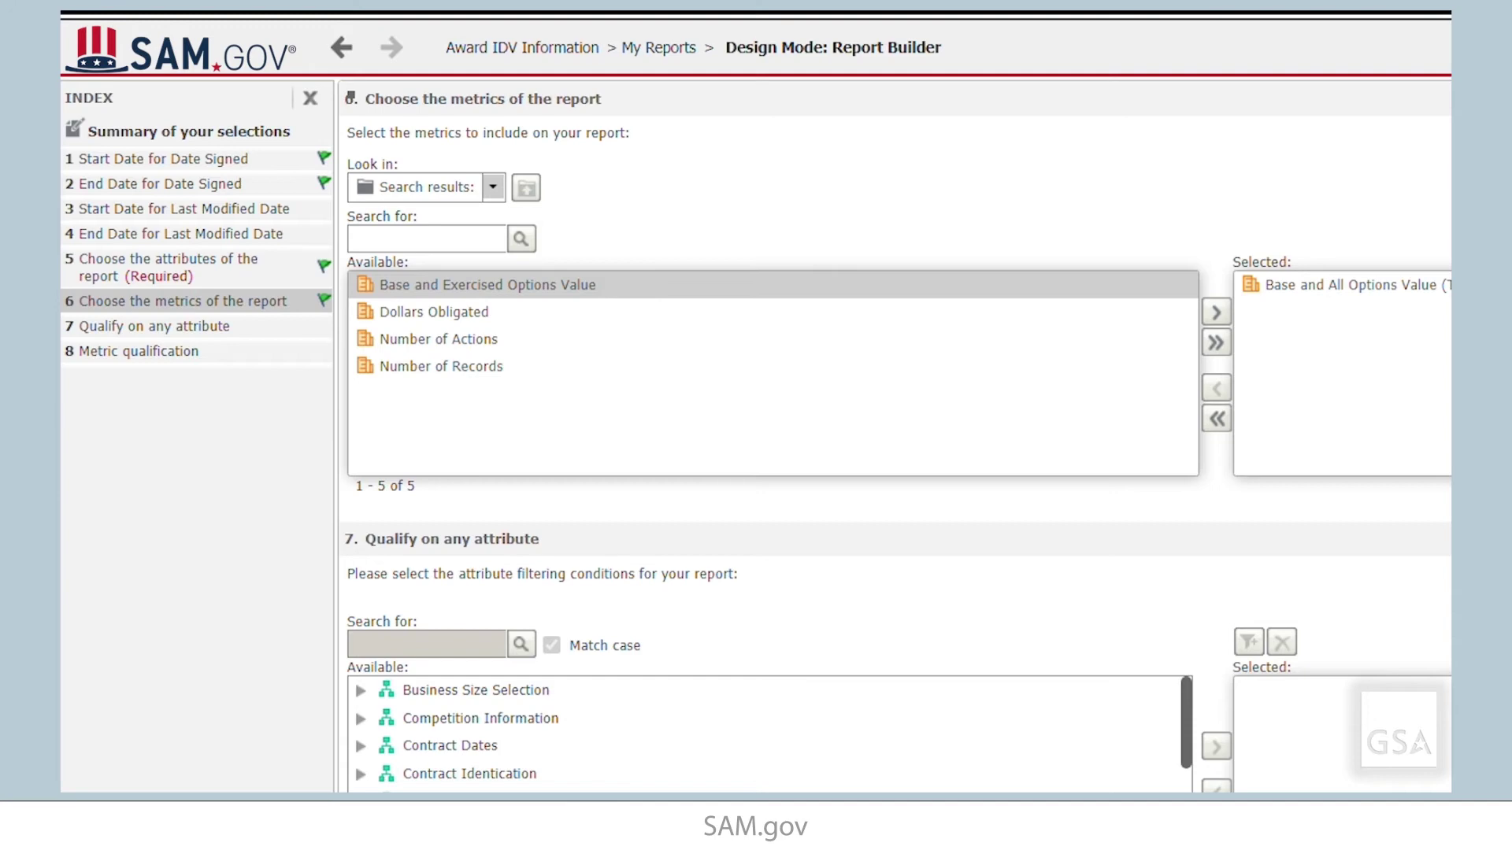
pyautogui.scroll(-5, 896, 437)
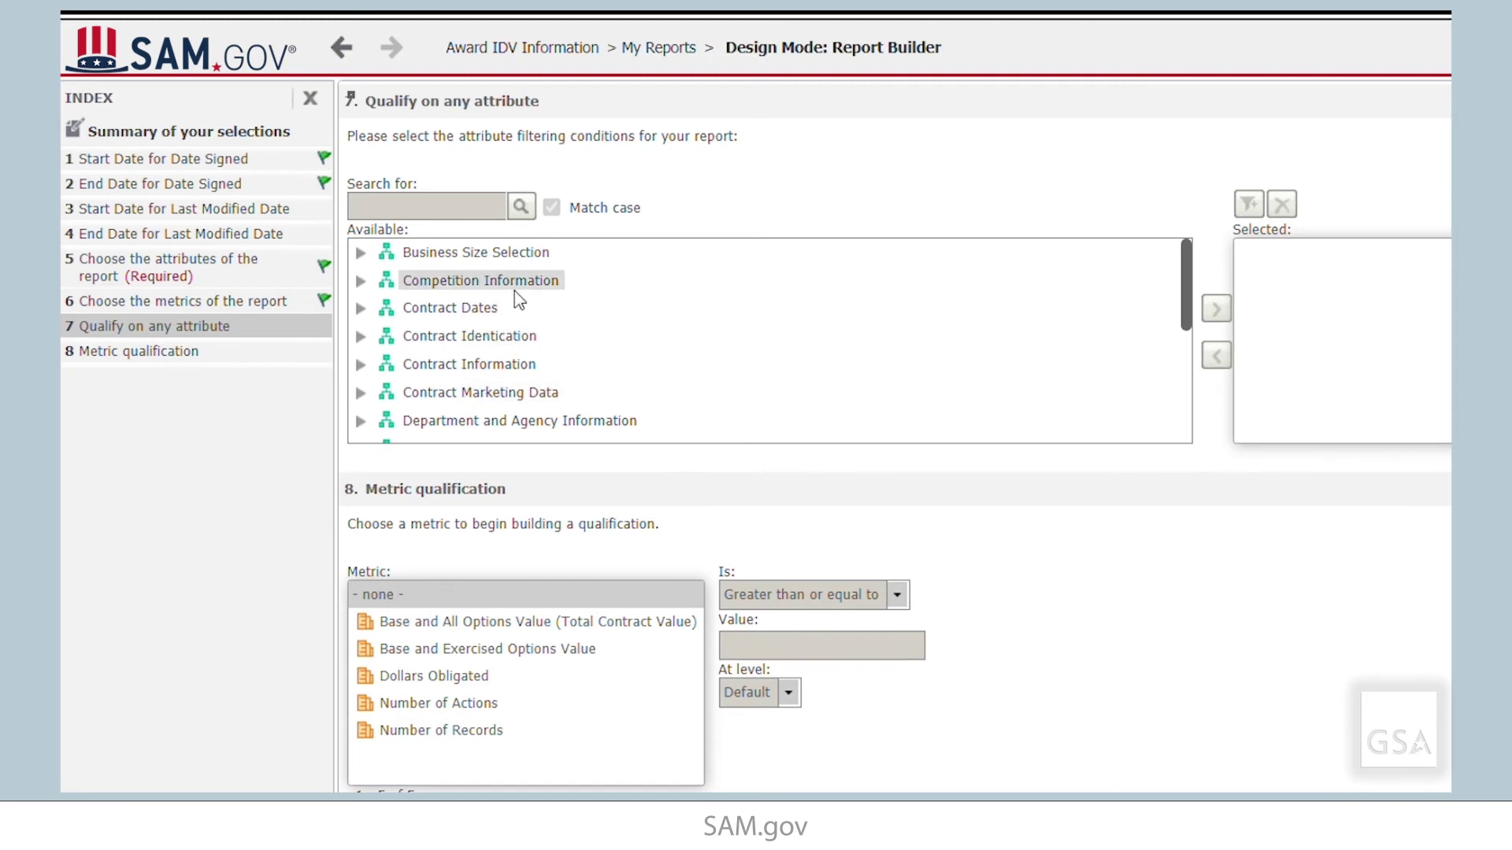
# Add Modification Number from Contract Identication as an attribute qualification condition.
pyautogui.click(493, 344)
pyautogui.click(359, 337)
pyautogui.scroll(-1, 618, 352)
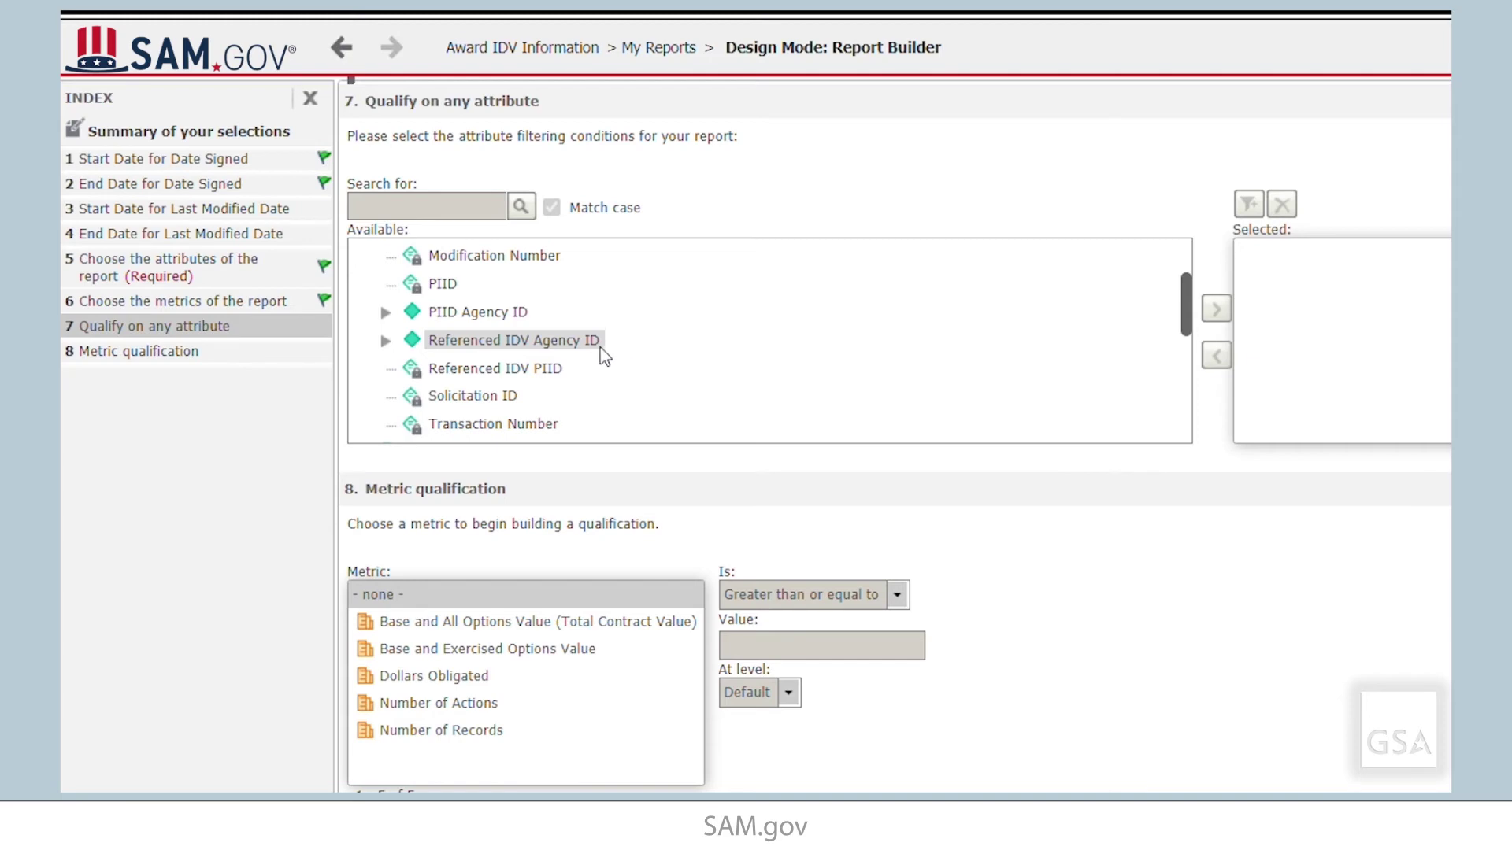
pyautogui.click(495, 267)
pyautogui.doubleClick(496, 266)
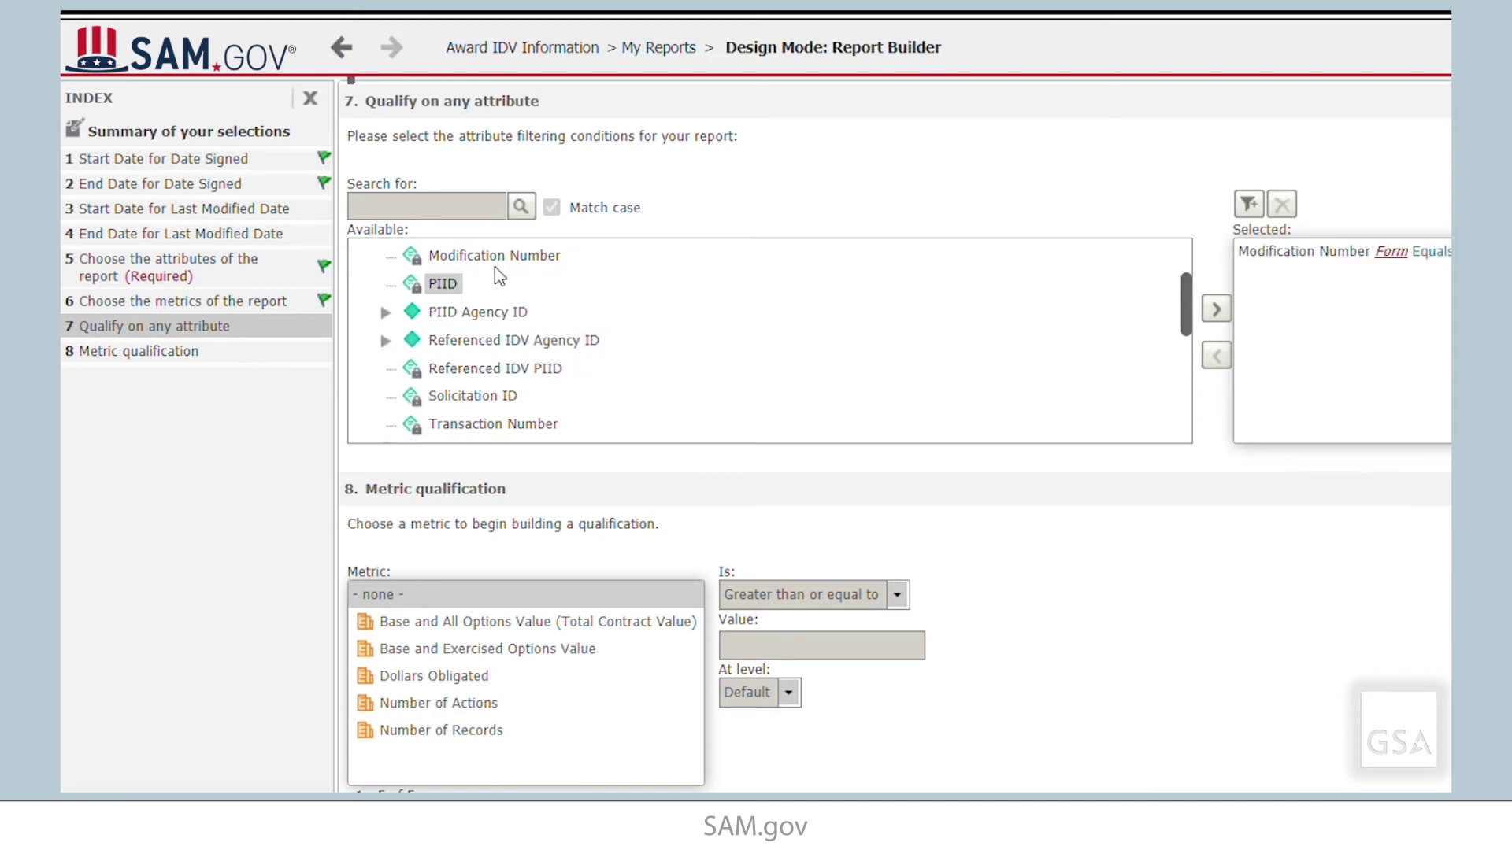
pyautogui.scroll(1, 500, 277)
pyautogui.click(362, 337)
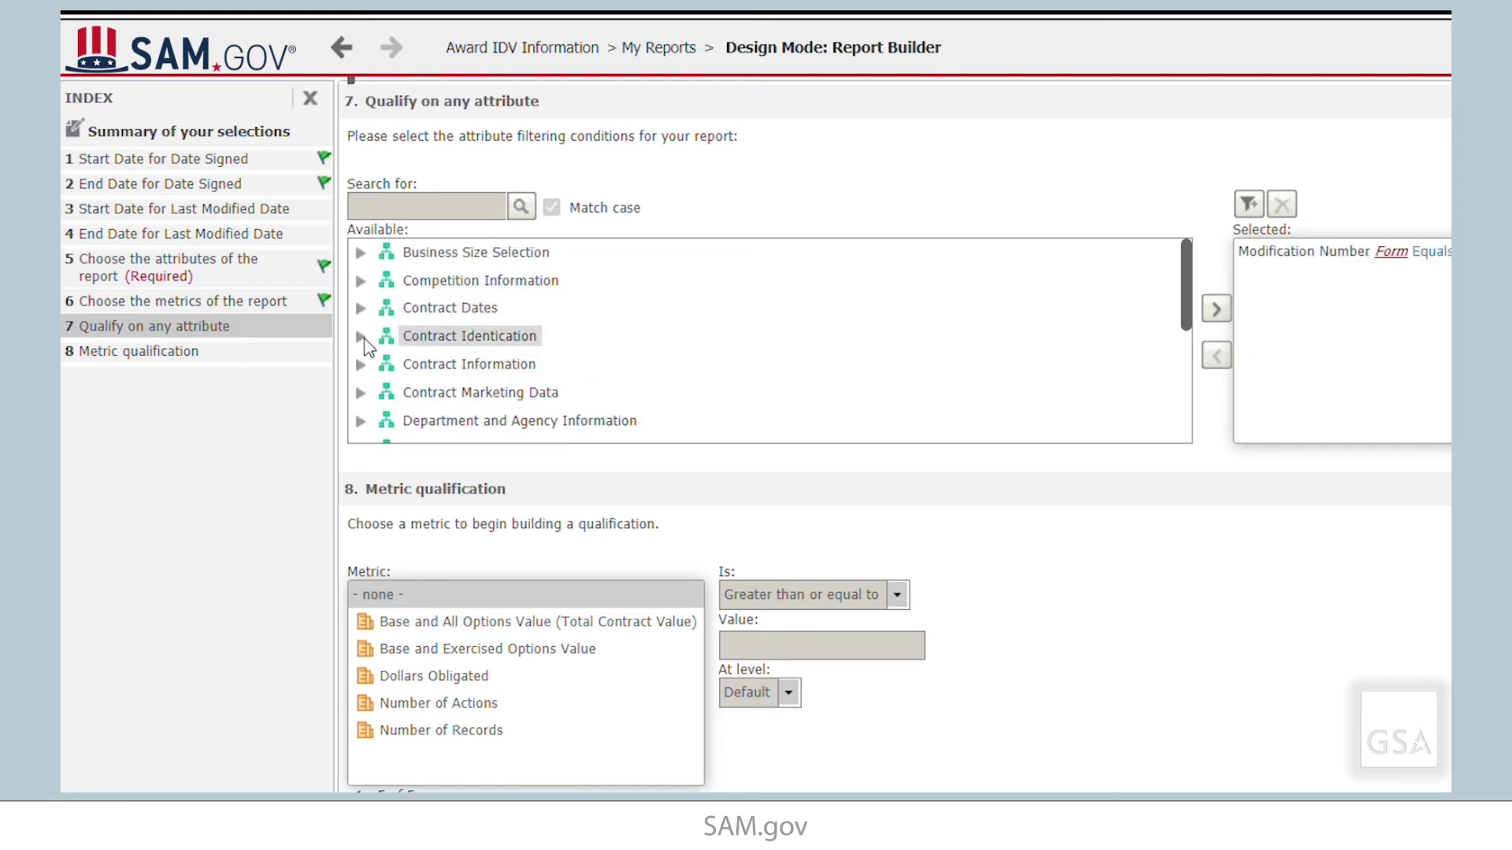
pyautogui.scroll(-5, 441, 355)
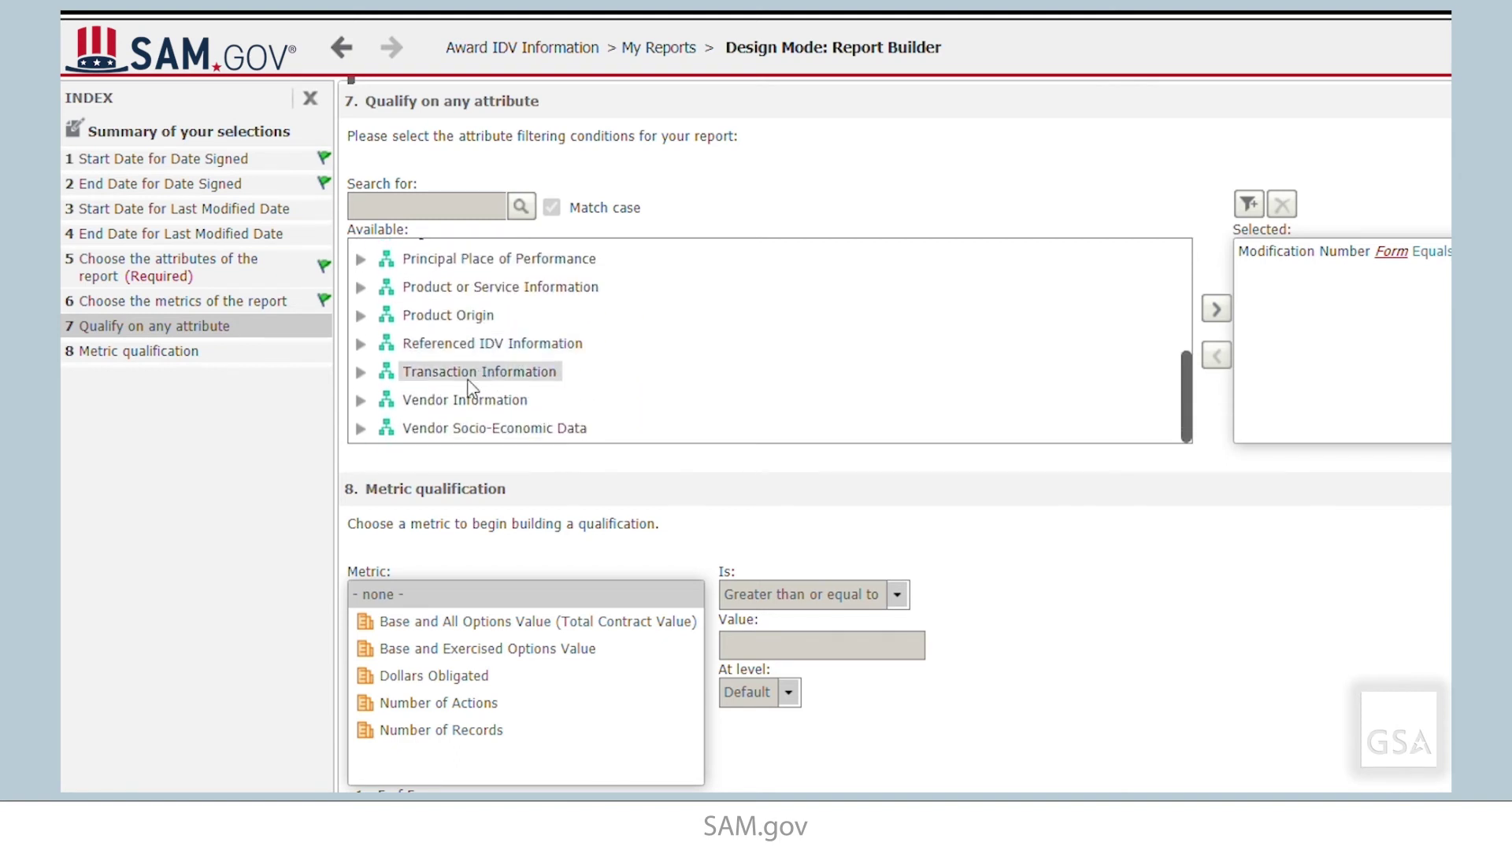
# Add Vendor DUNS Number from Vendor Information as an attribute filter condition.
pyautogui.click(360, 400)
pyautogui.scroll(-3, 551, 378)
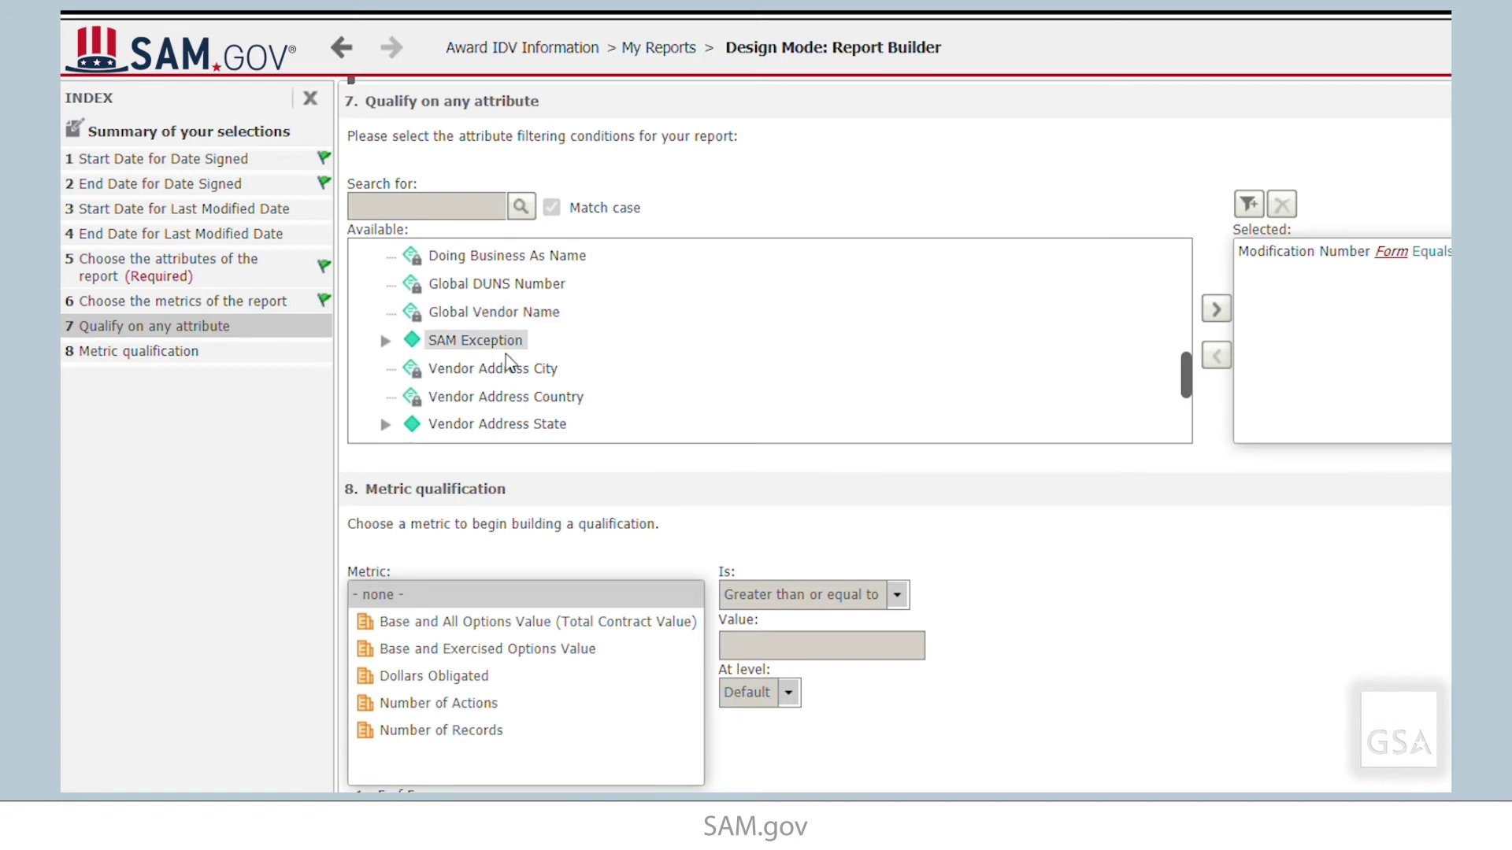
pyautogui.scroll(-2, 520, 354)
pyautogui.doubleClick(504, 400)
pyautogui.click(520, 428)
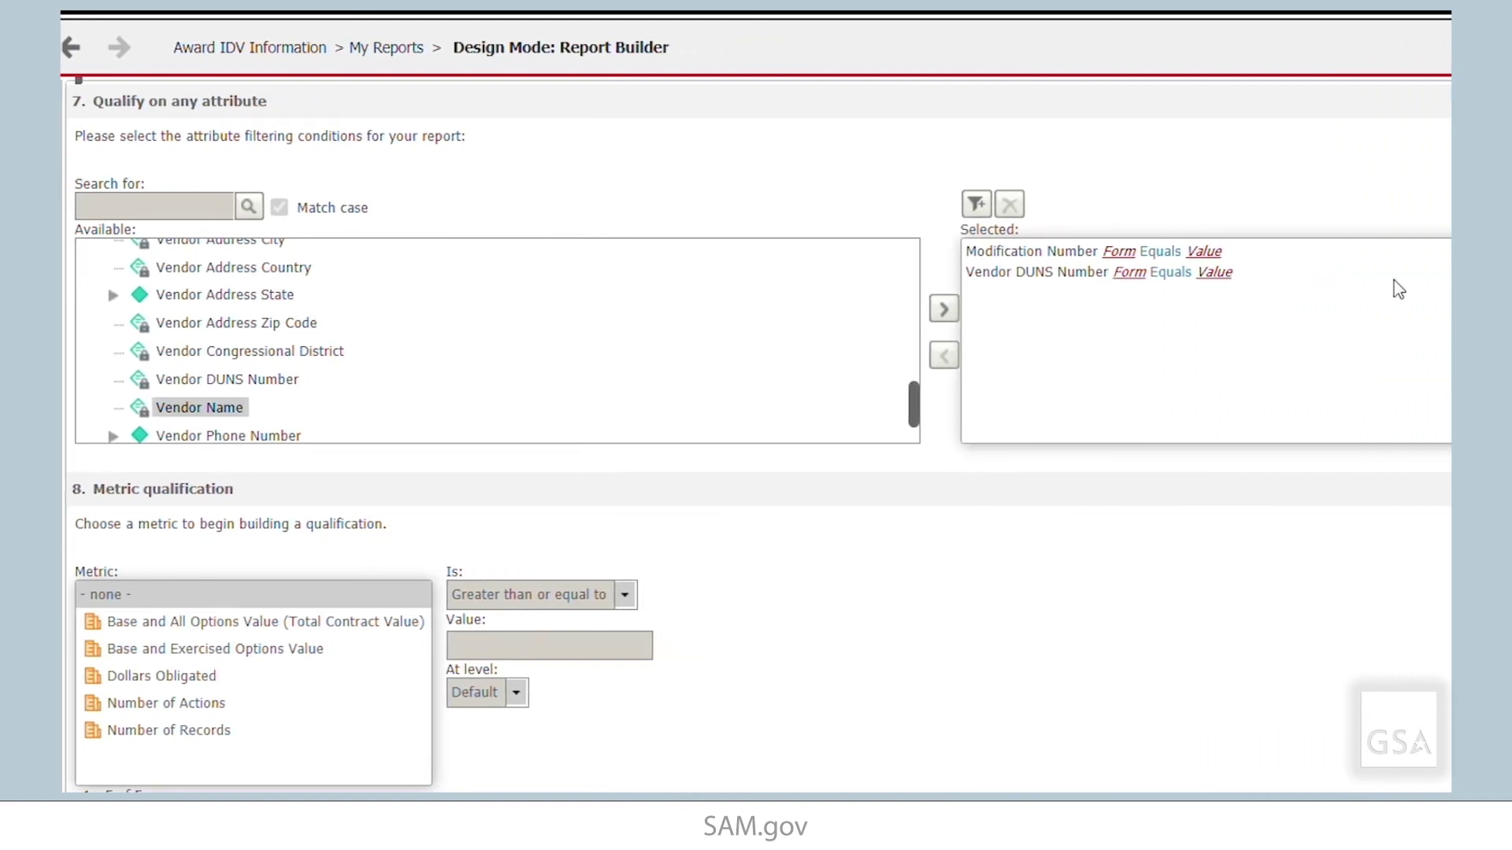
# Set the Modification Number condition to ID Equals 0.
pyautogui.click(1132, 266)
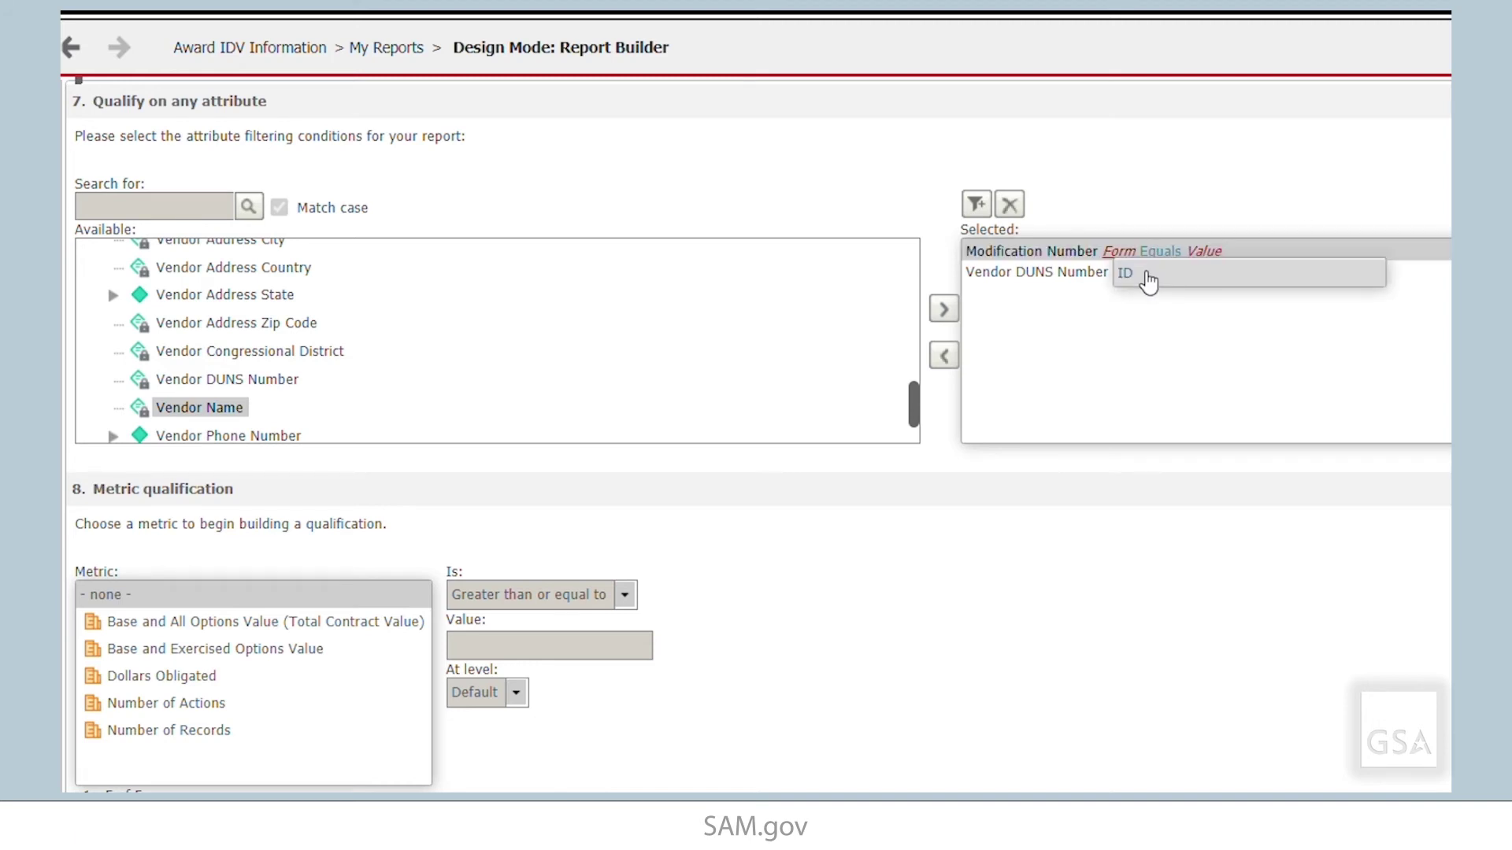
pyautogui.click(1147, 279)
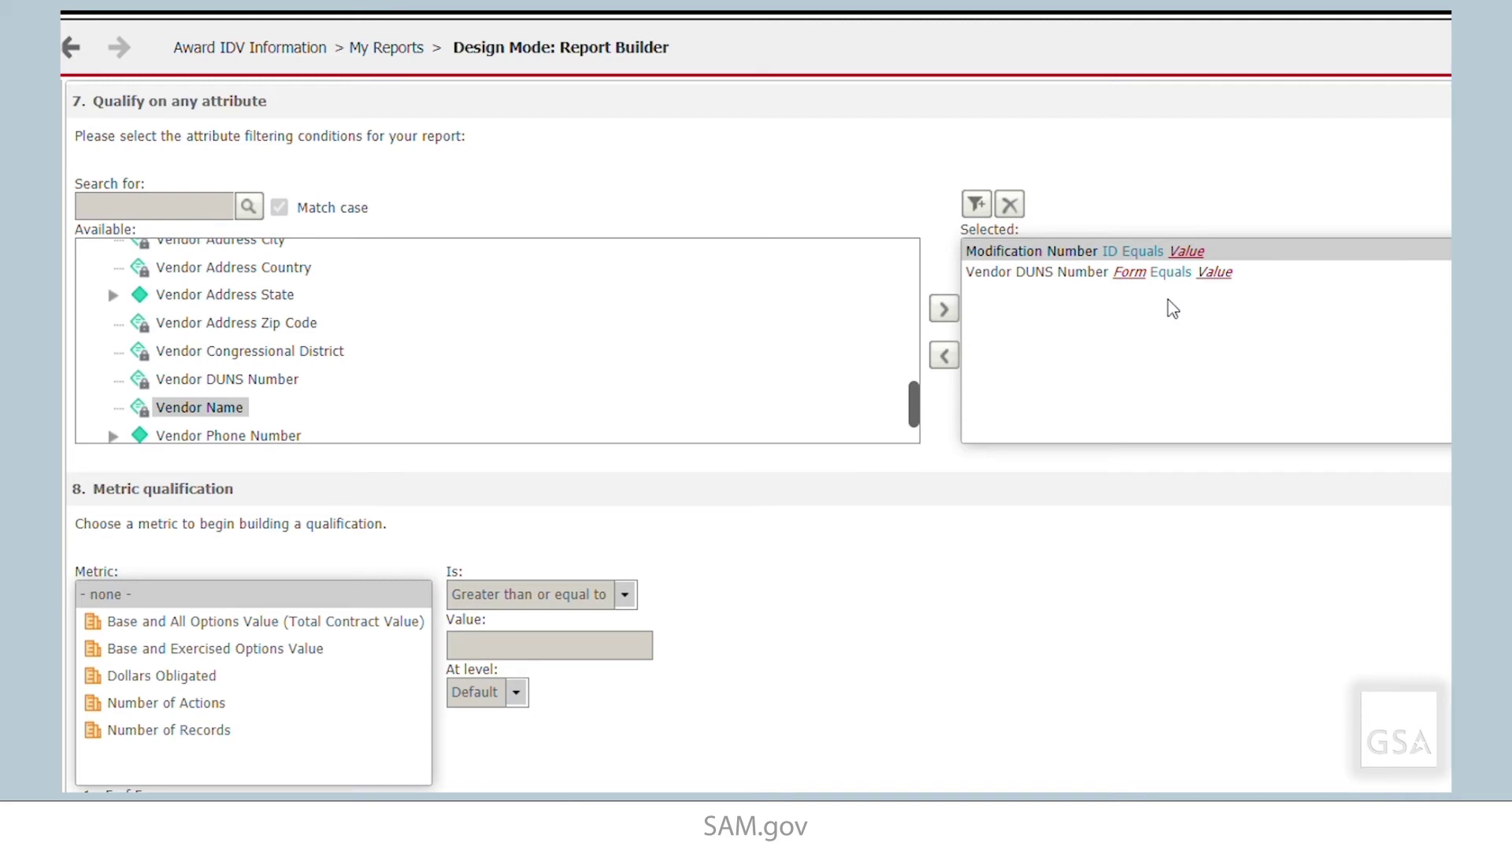
pyautogui.click(1171, 254)
pyautogui.click(1165, 257)
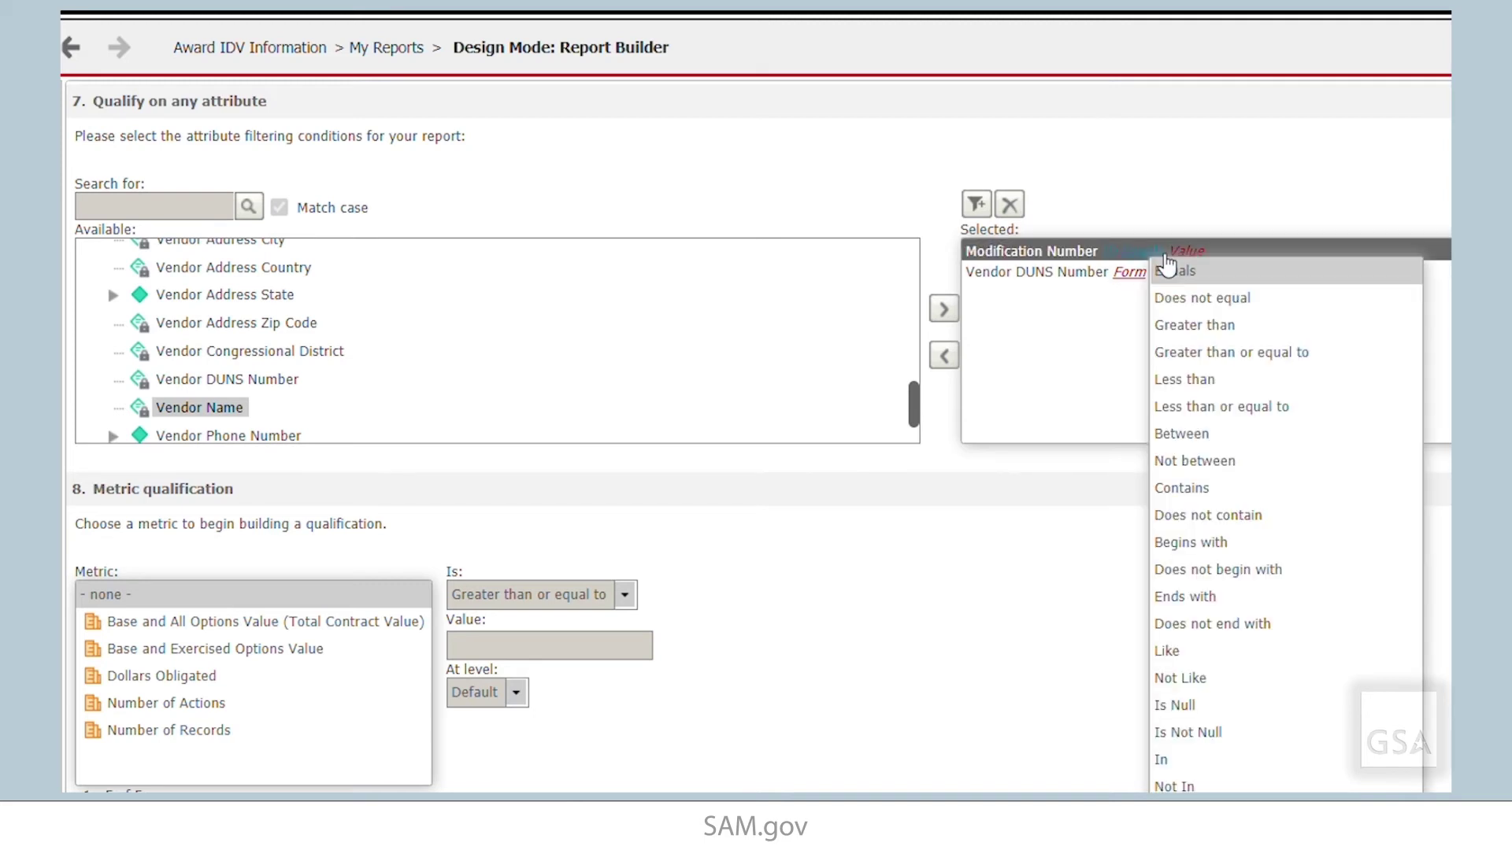
pyautogui.click(1178, 266)
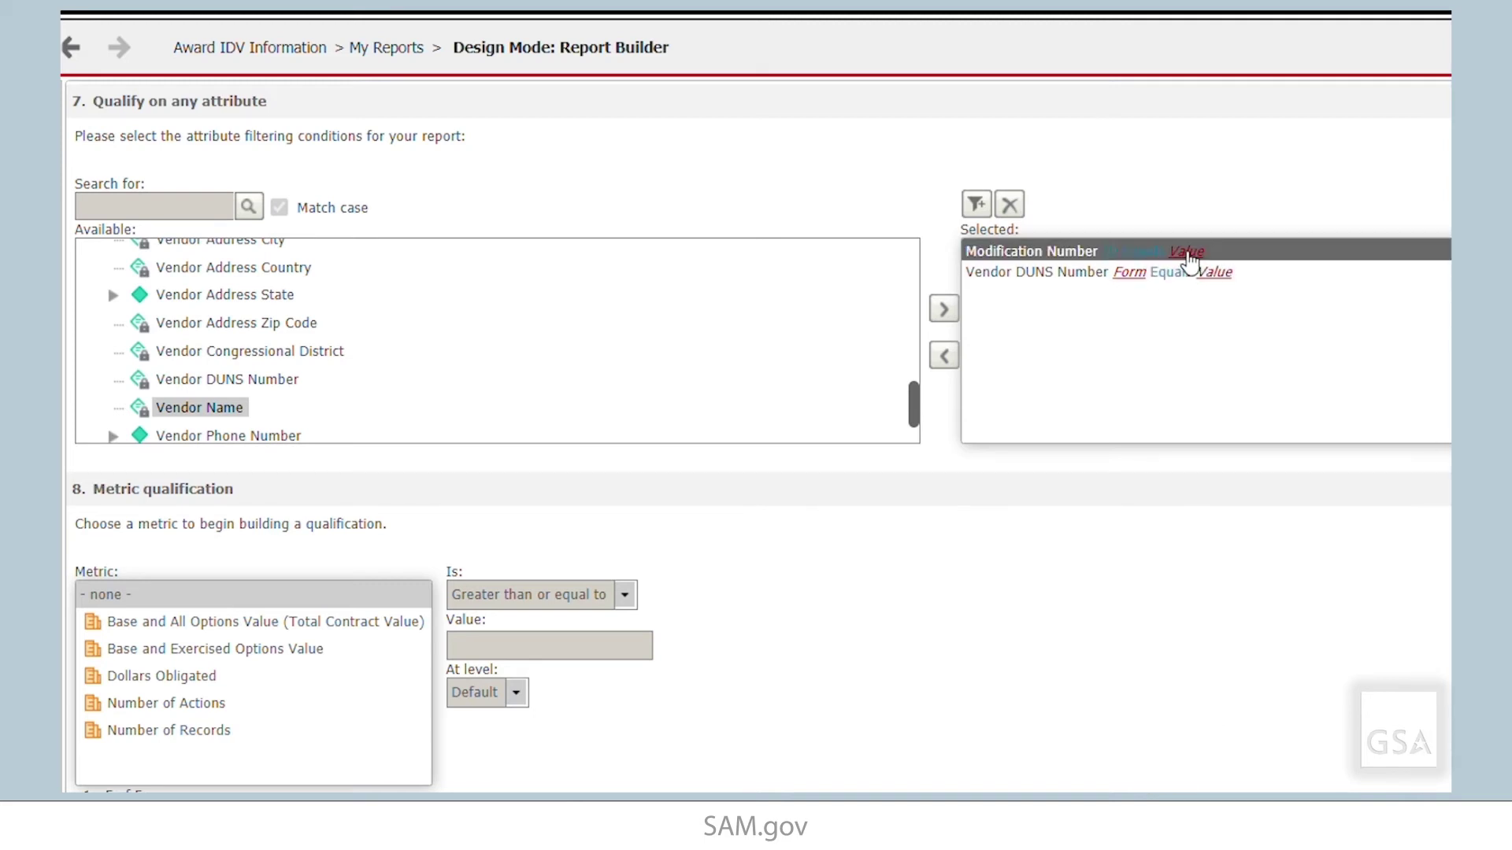
pyautogui.click(1188, 253)
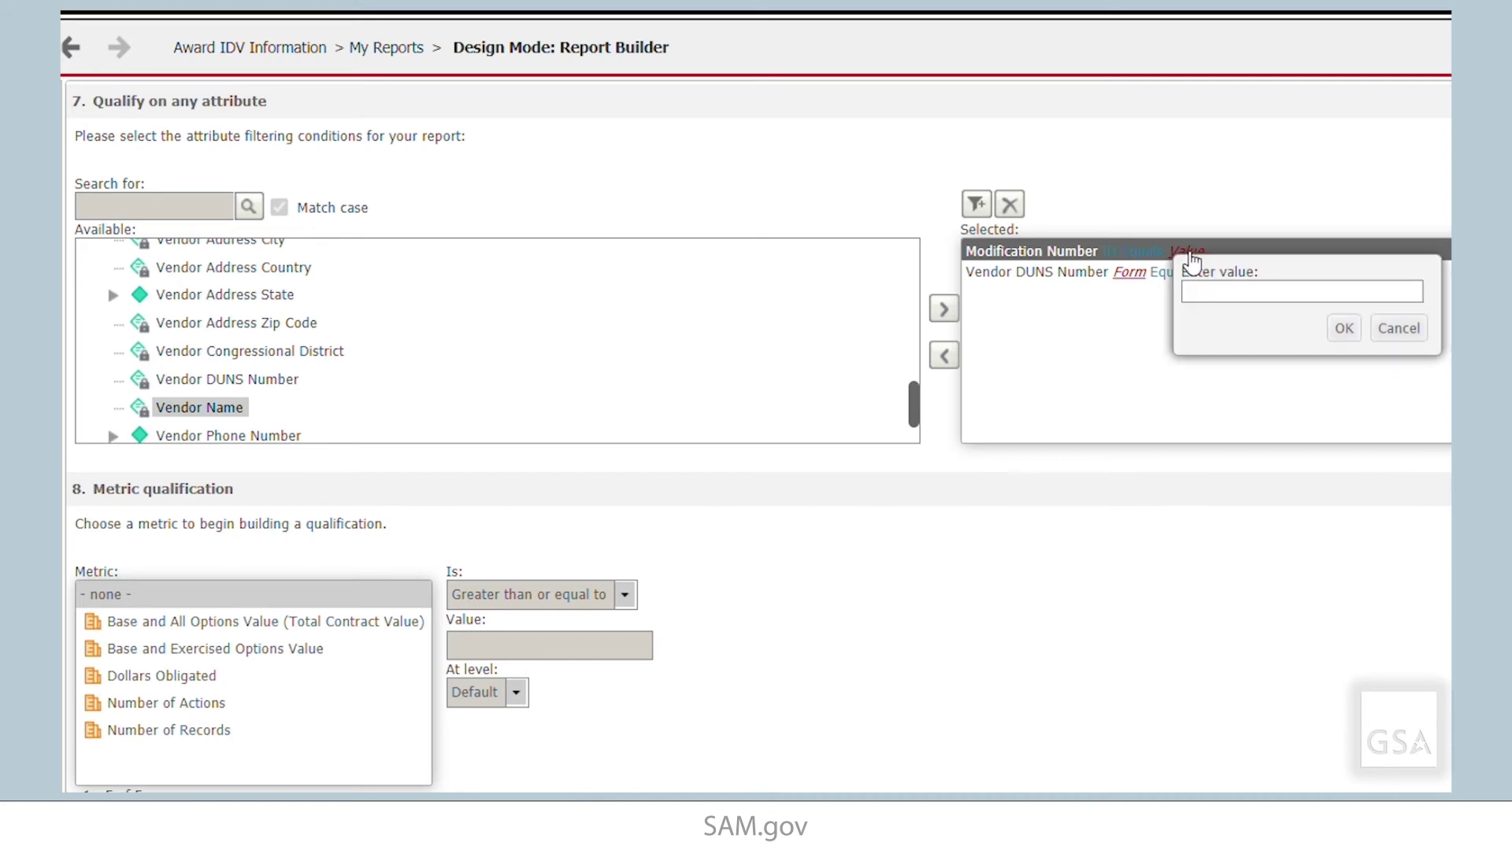
pyautogui.click(1252, 295)
pyautogui.write('0')
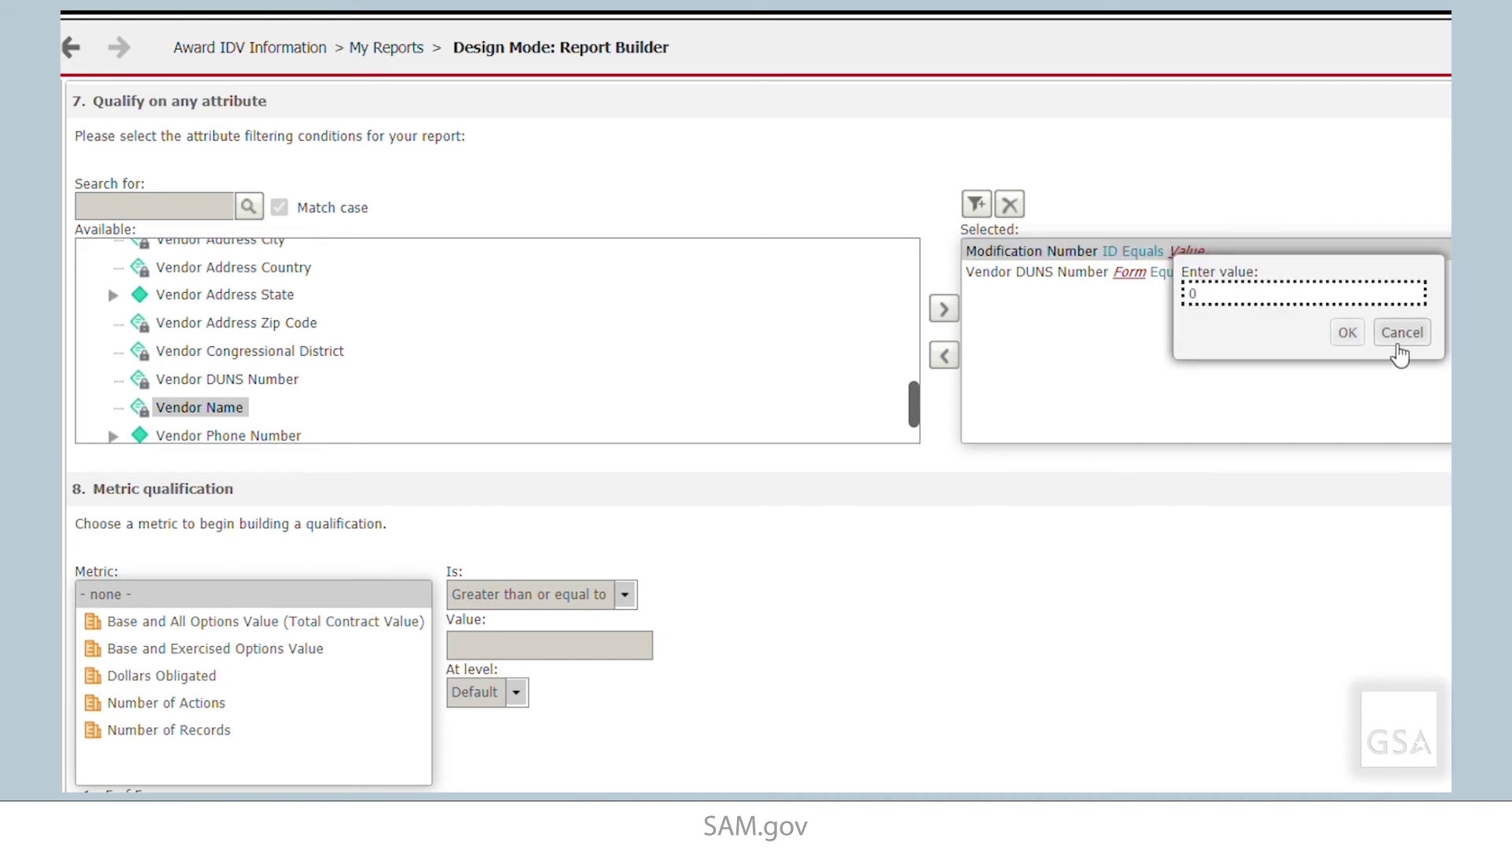
pyautogui.click(1350, 337)
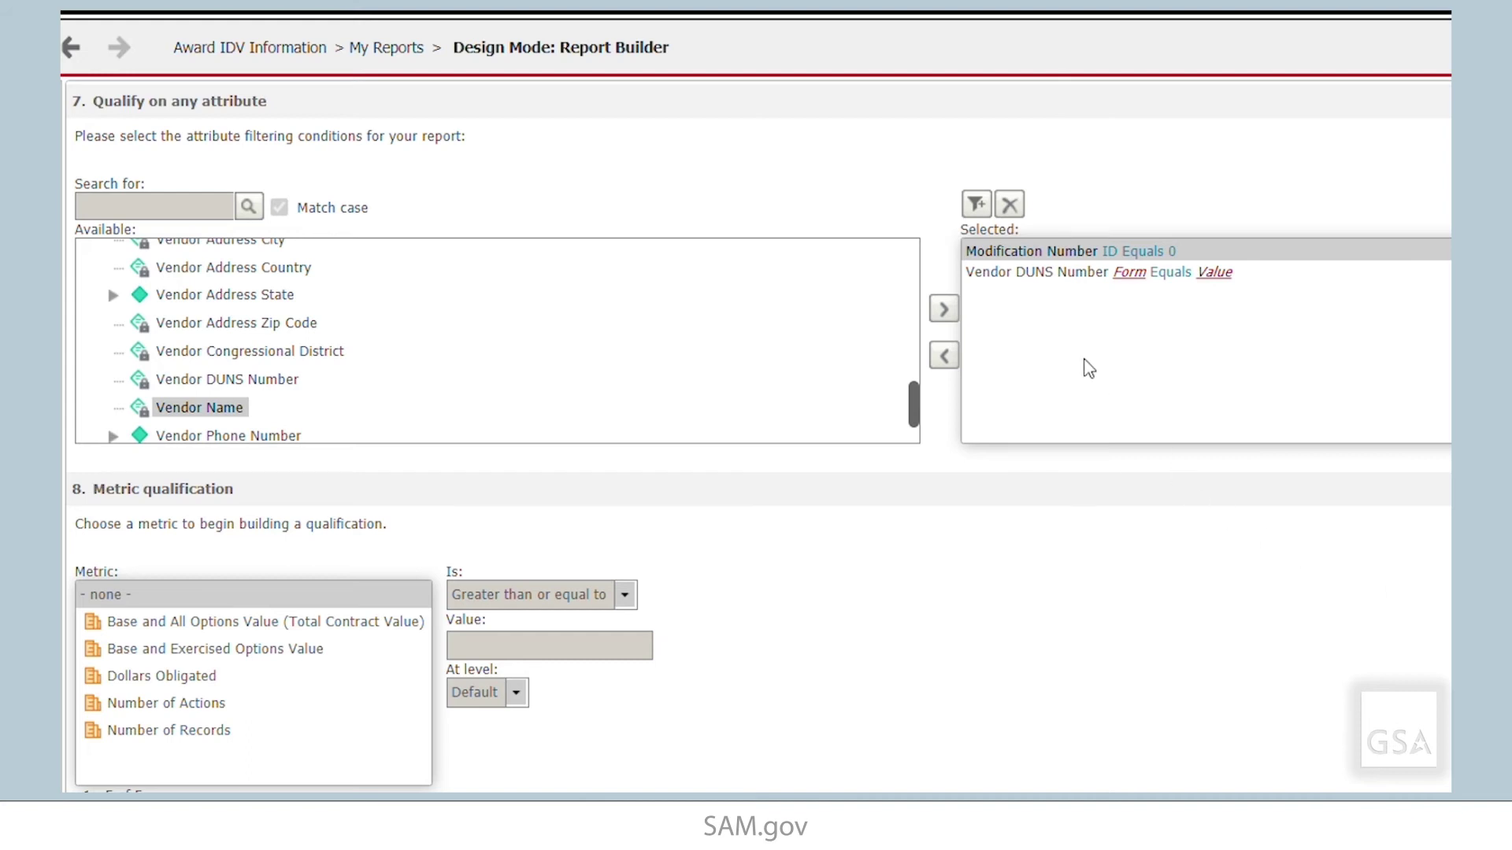
# Set the Vendor DUNS Number condition to ID In the pasted semicolon-separated list of four DUNS numbers.
pyautogui.click(1131, 274)
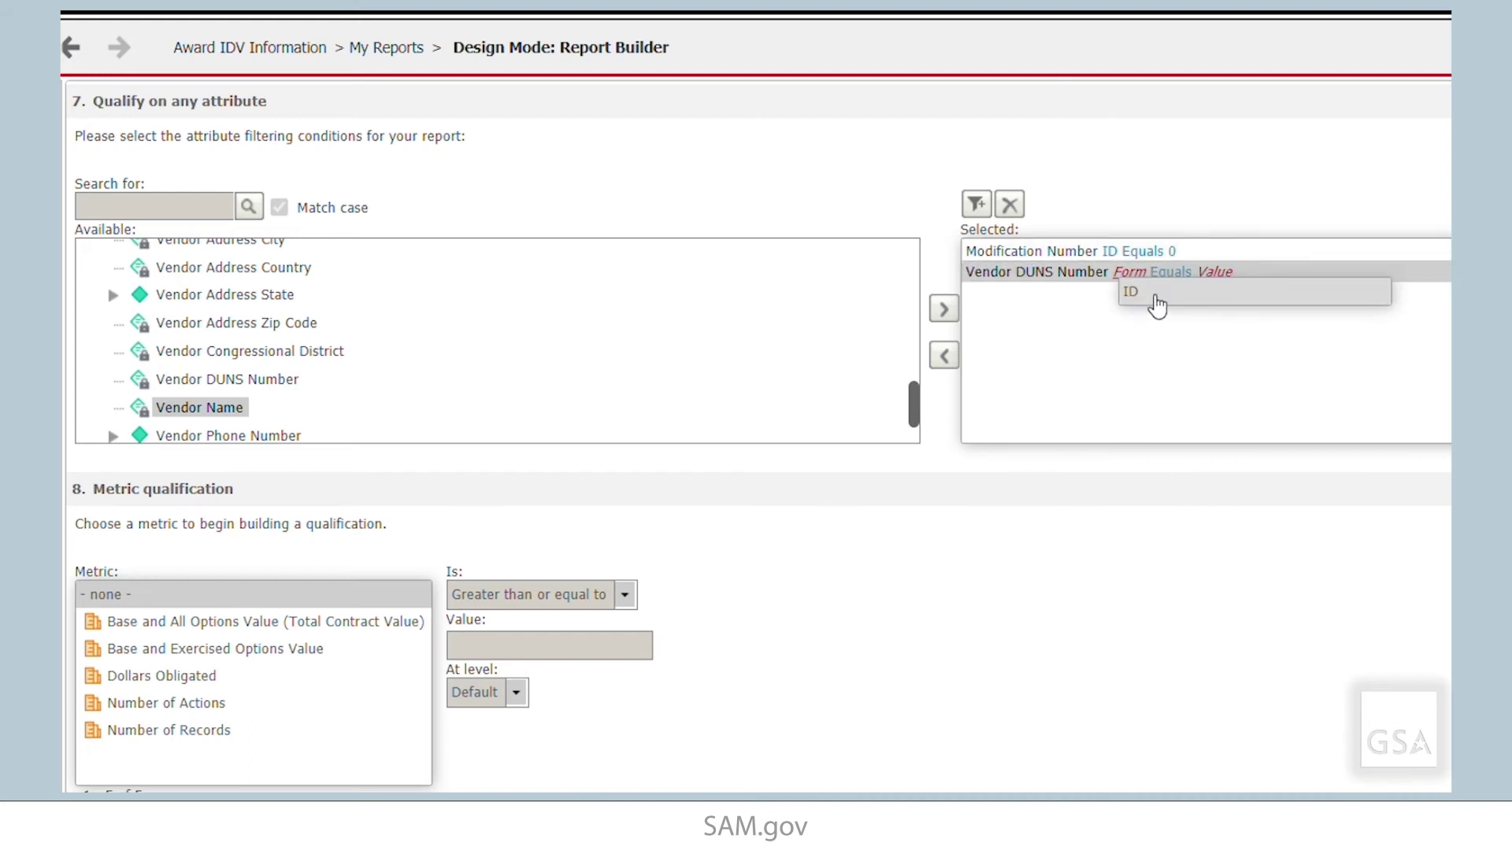
pyautogui.click(1152, 302)
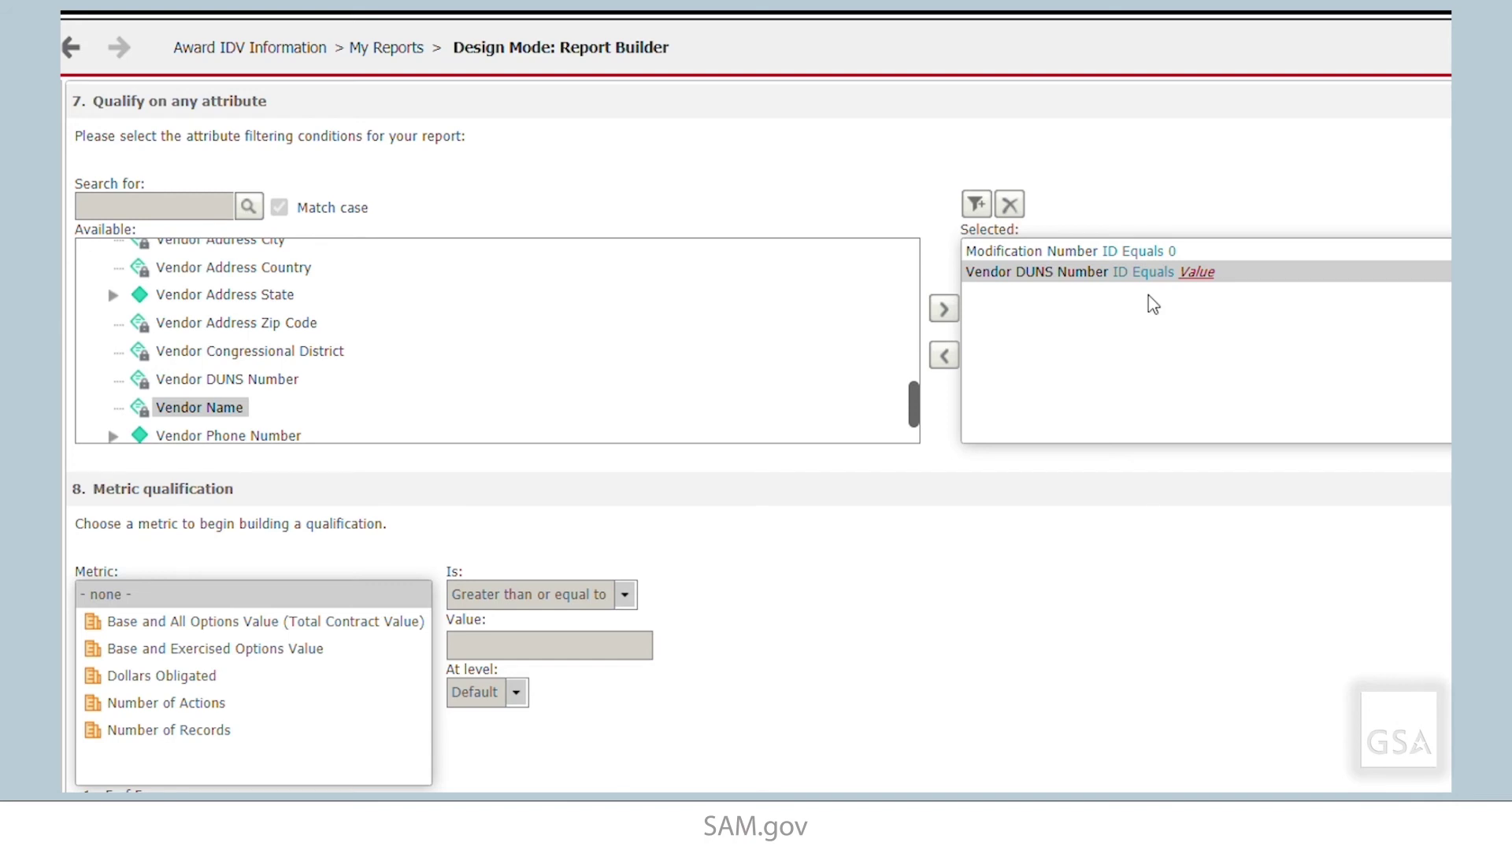
pyautogui.click(1152, 273)
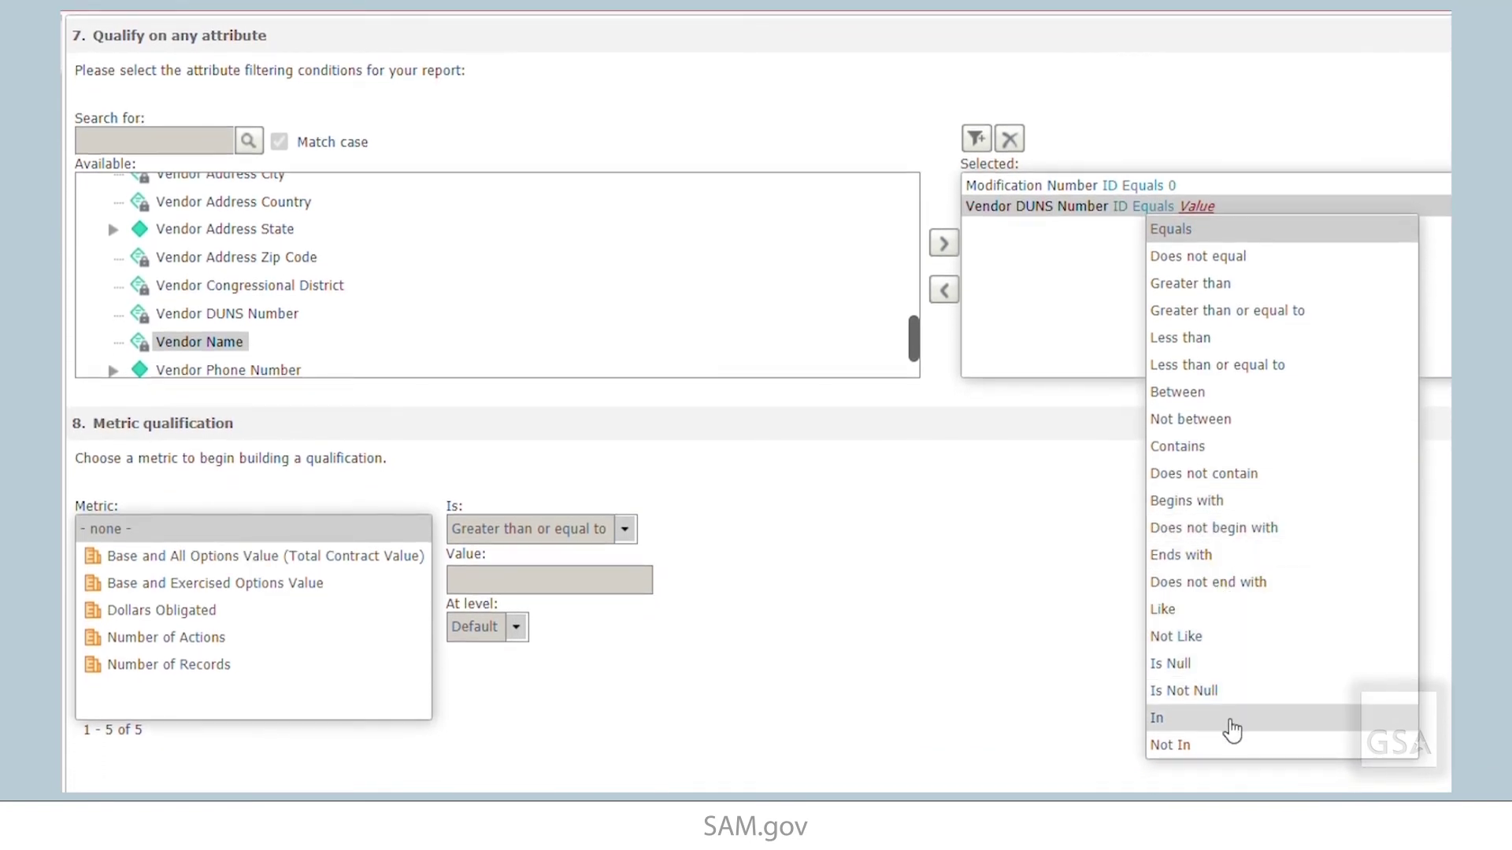
pyautogui.click(1233, 731)
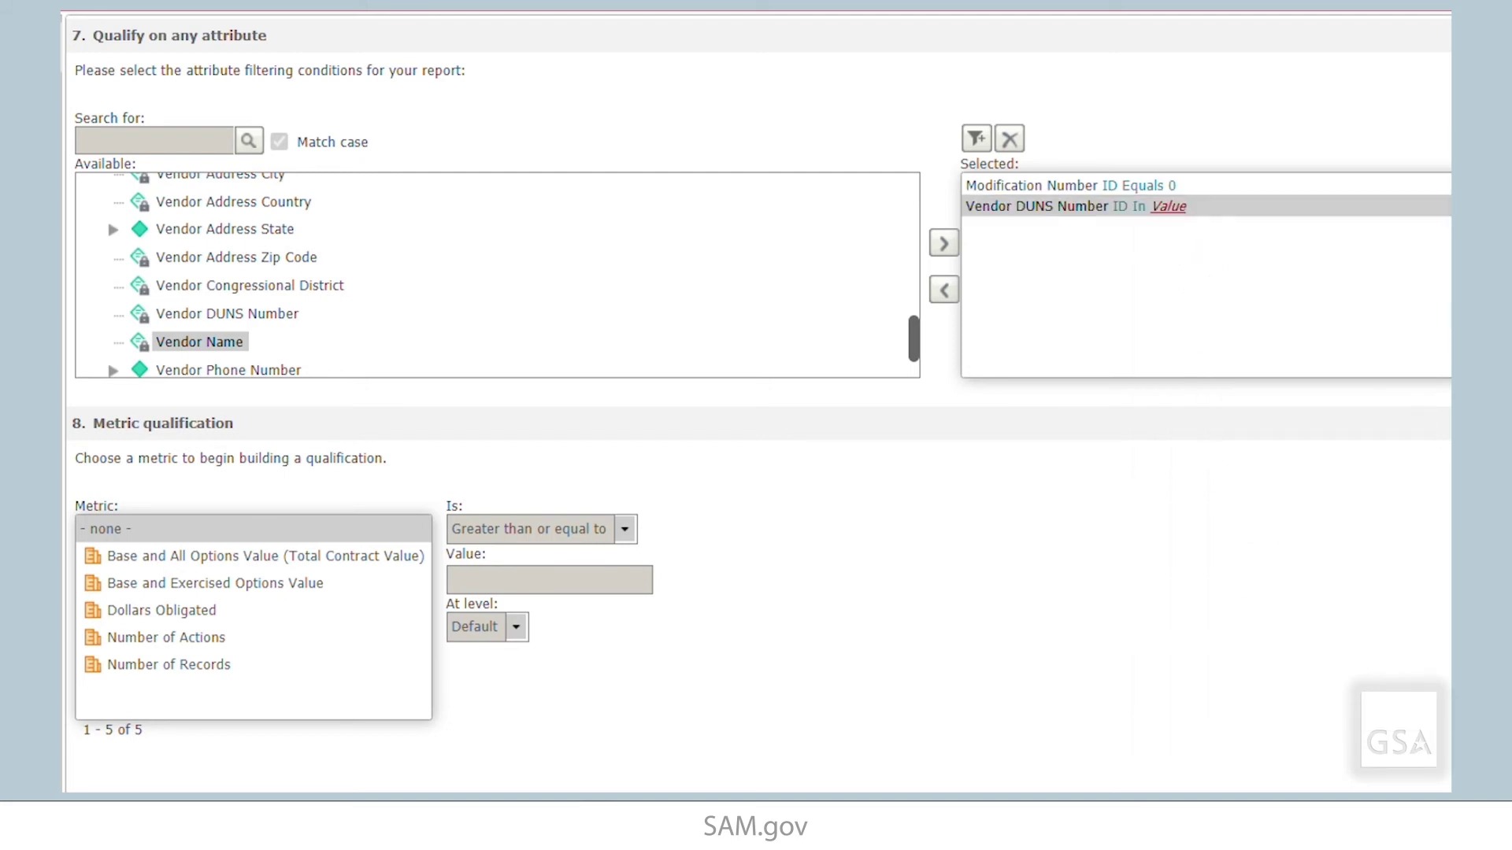
pyautogui.click(1179, 206)
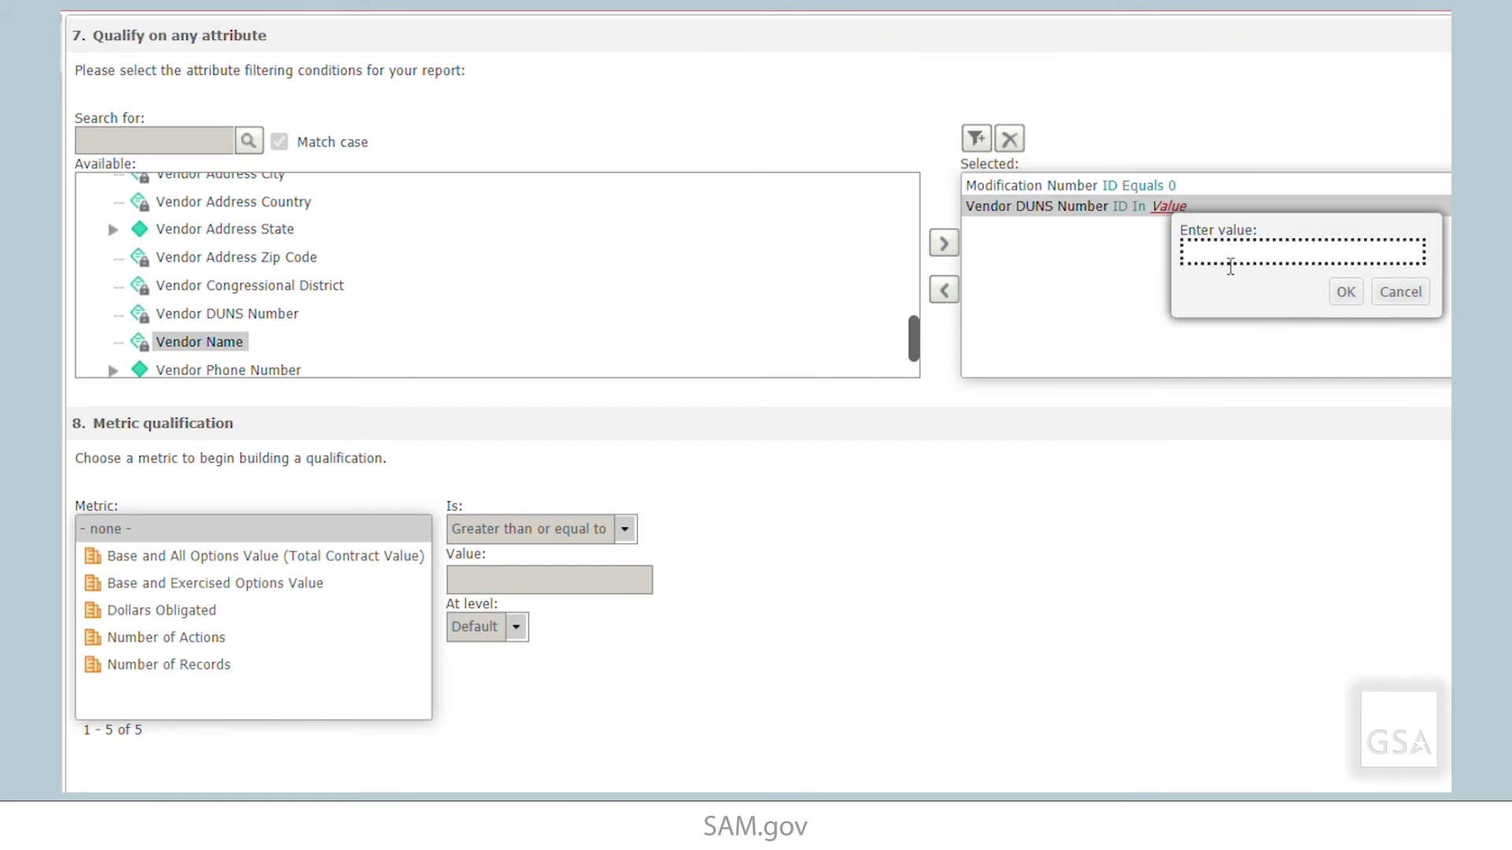
pyautogui.hotkey('ctrl', 'v')
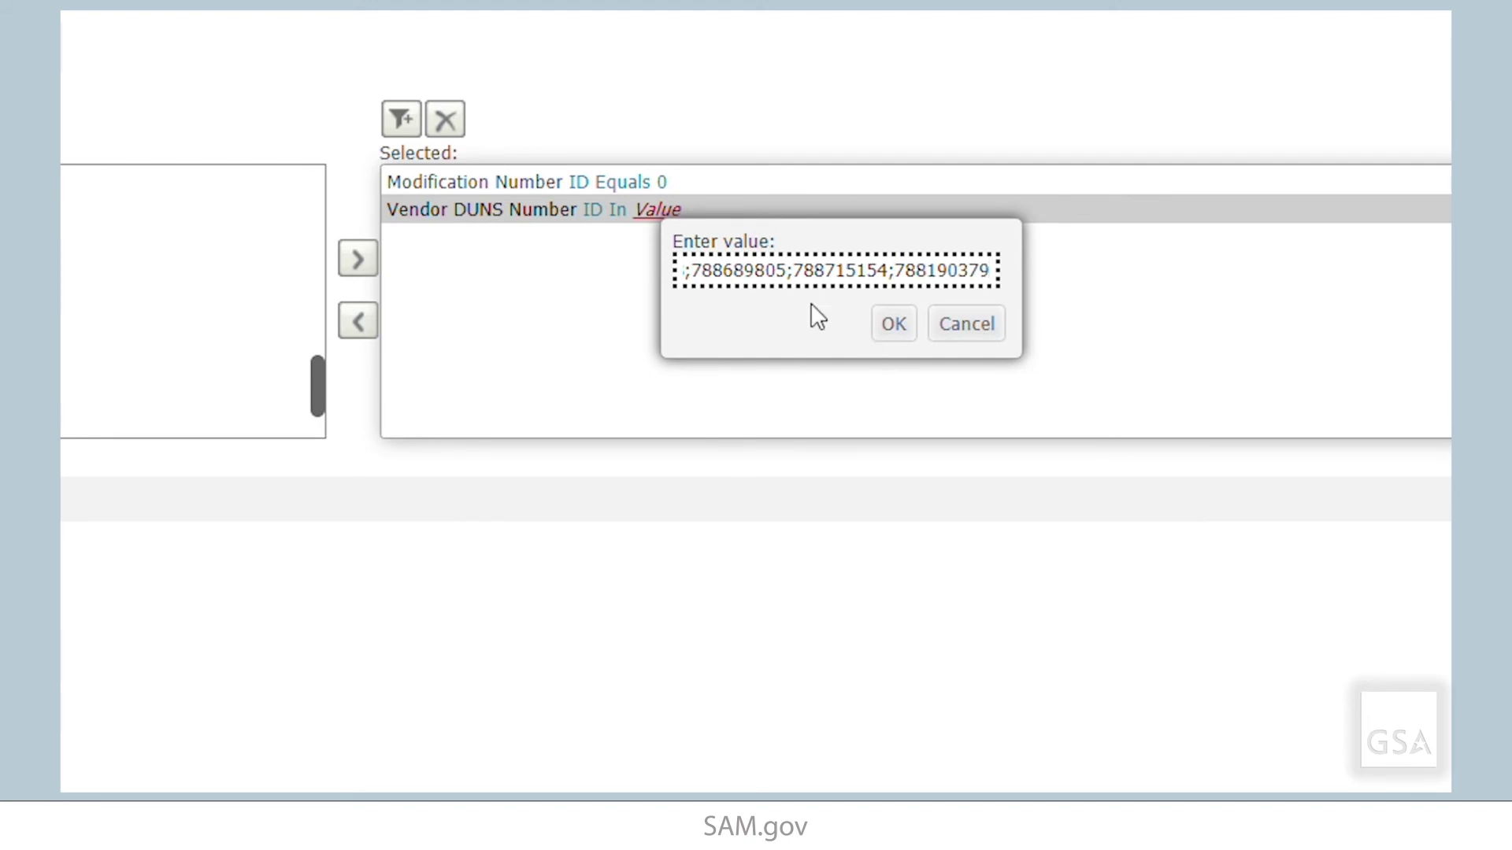
pyautogui.click(894, 325)
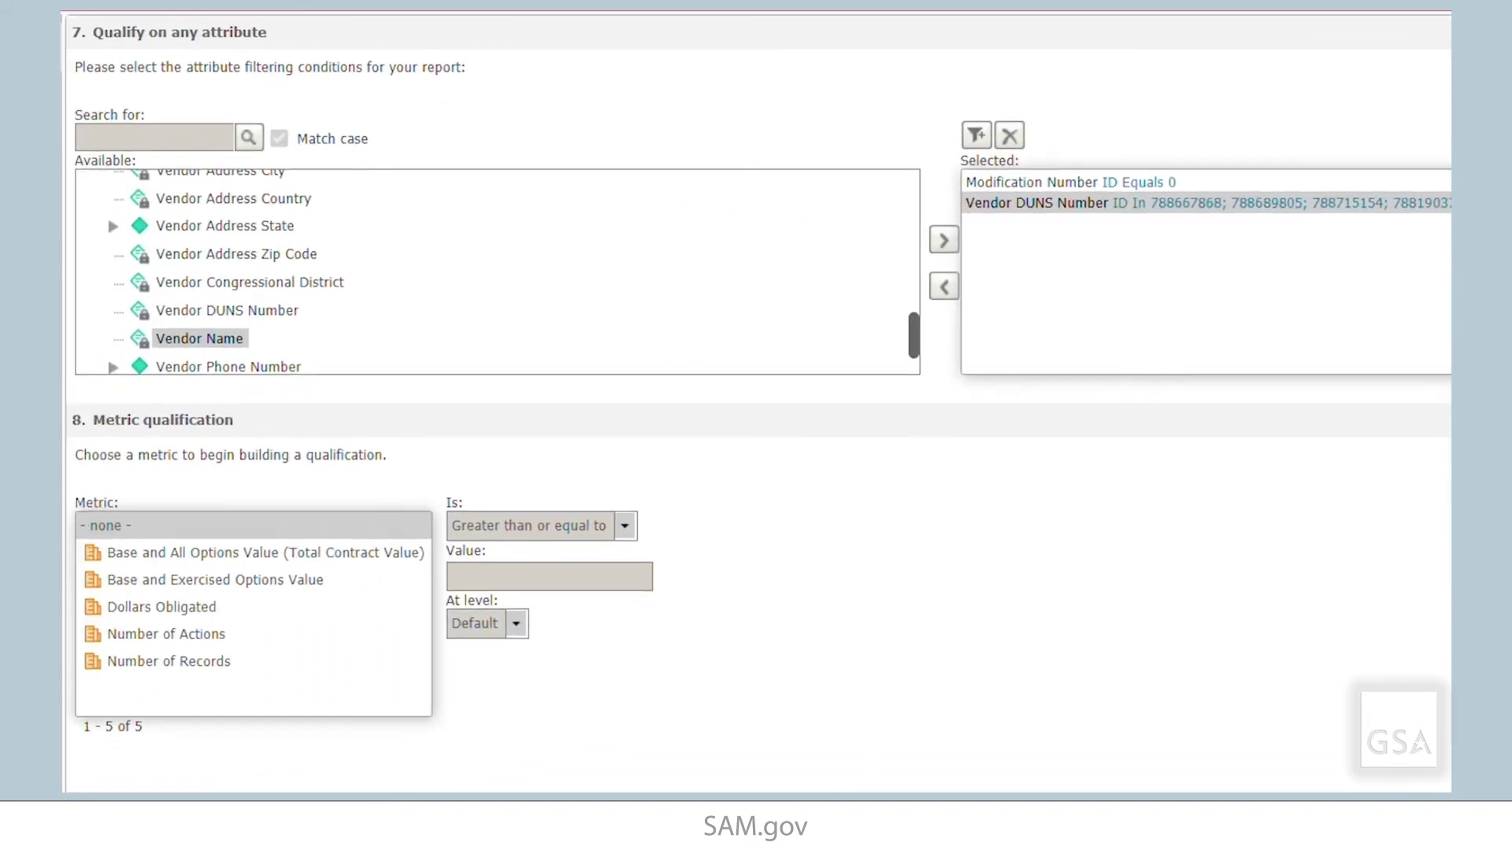
# Qualify the Base and All Options Value metric as Between 50000 and 250000.
pyautogui.scroll(-5, 756, 394)
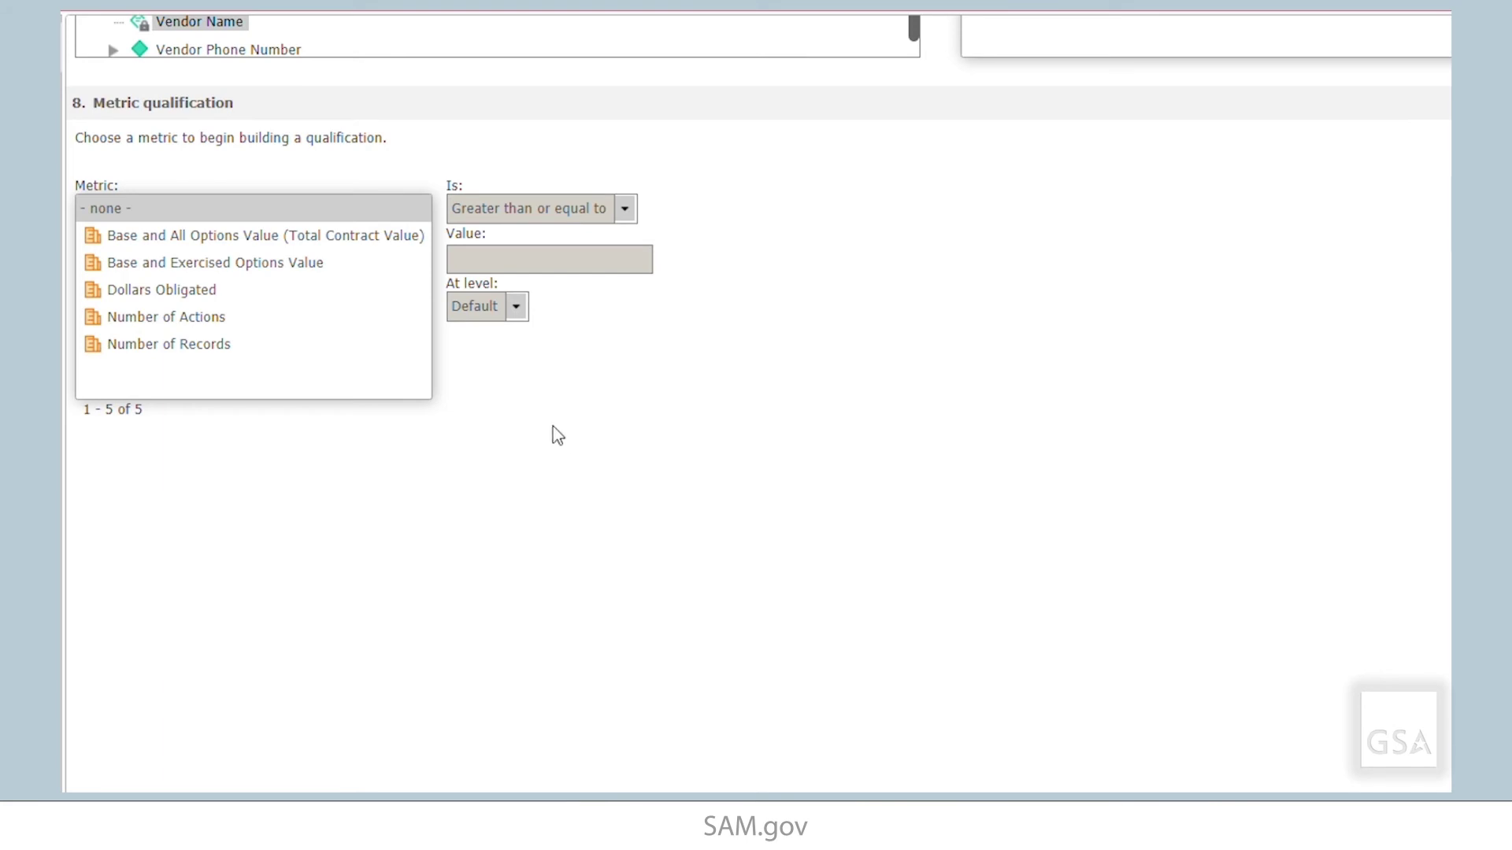
pyautogui.click(347, 238)
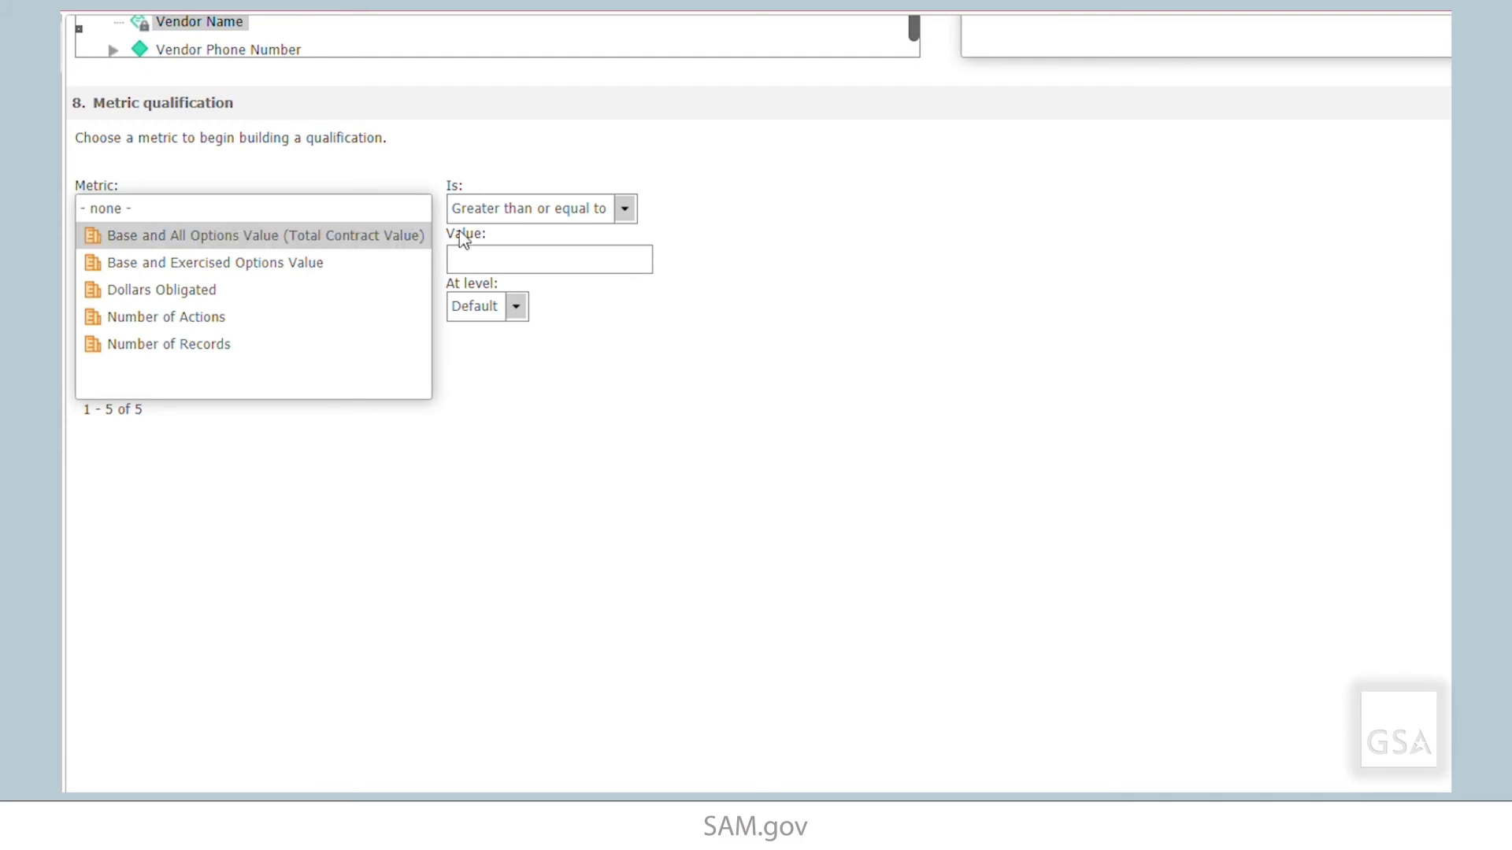
pyautogui.click(626, 210)
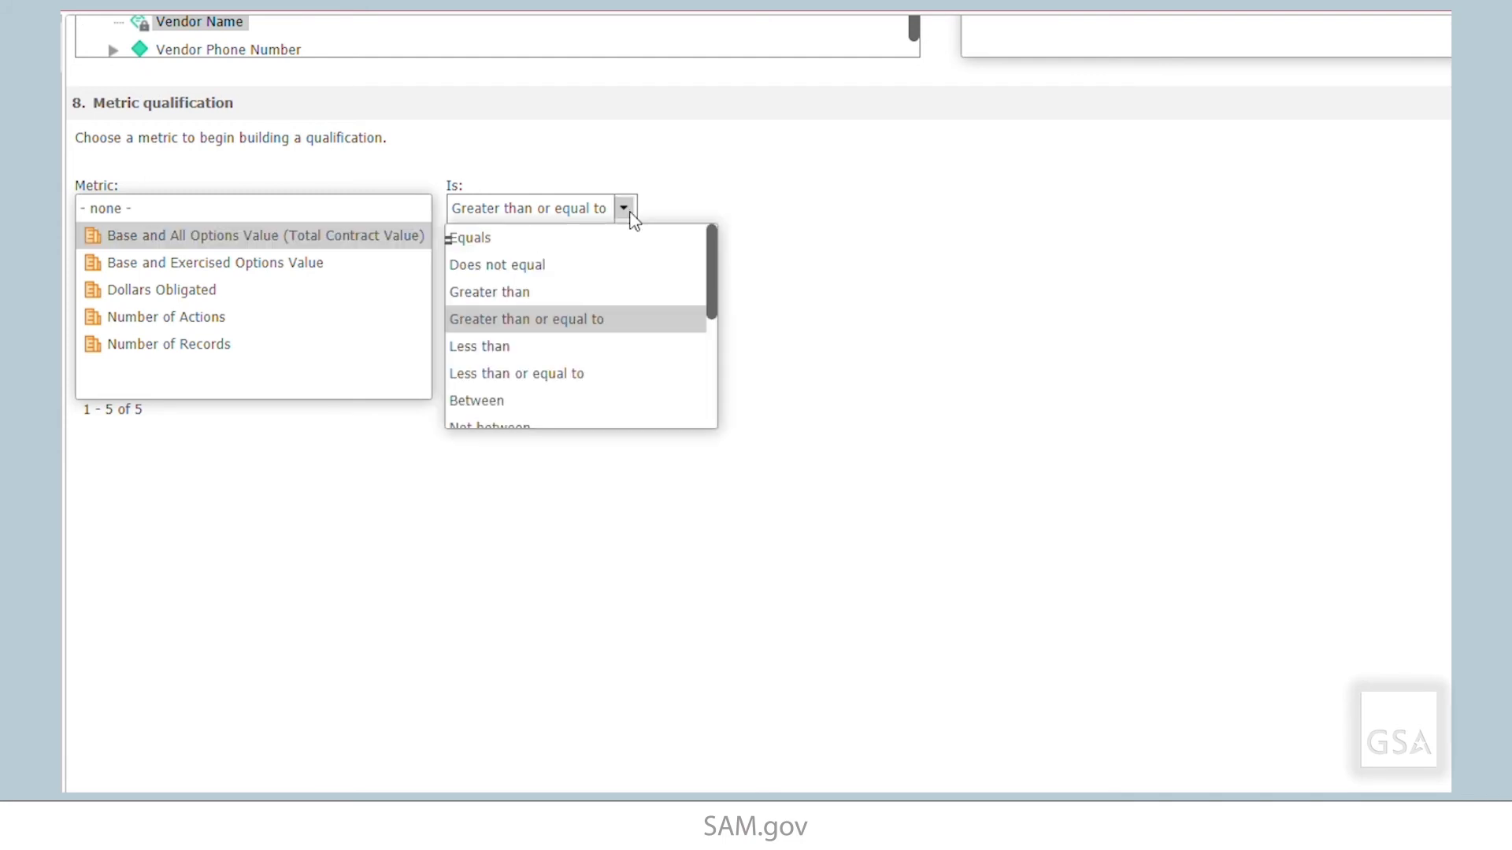
pyautogui.scroll(-2, 595, 293)
pyautogui.click(596, 293)
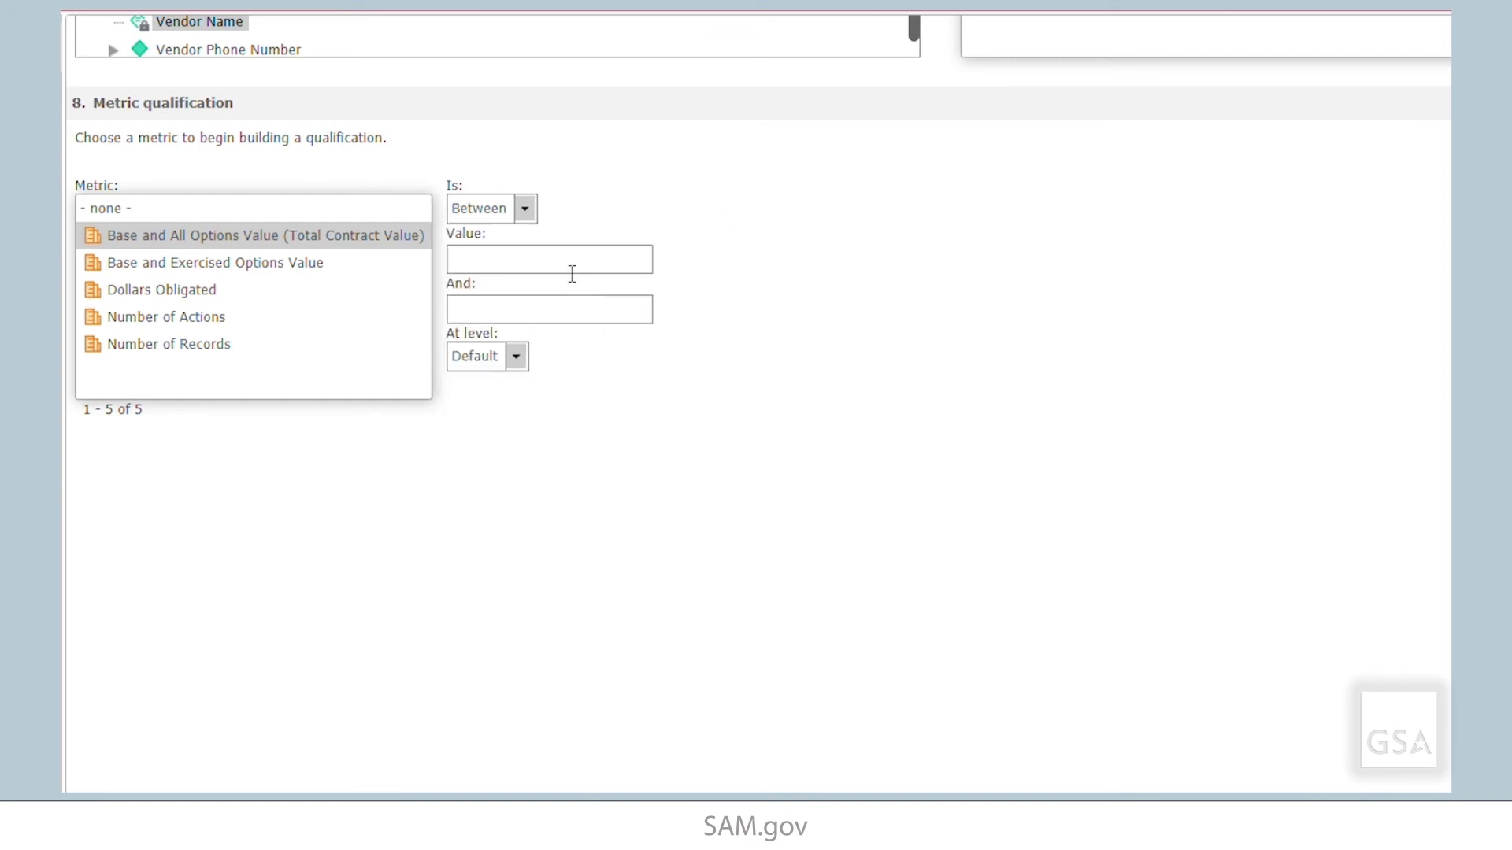
pyautogui.click(571, 269)
pyautogui.write('50000')
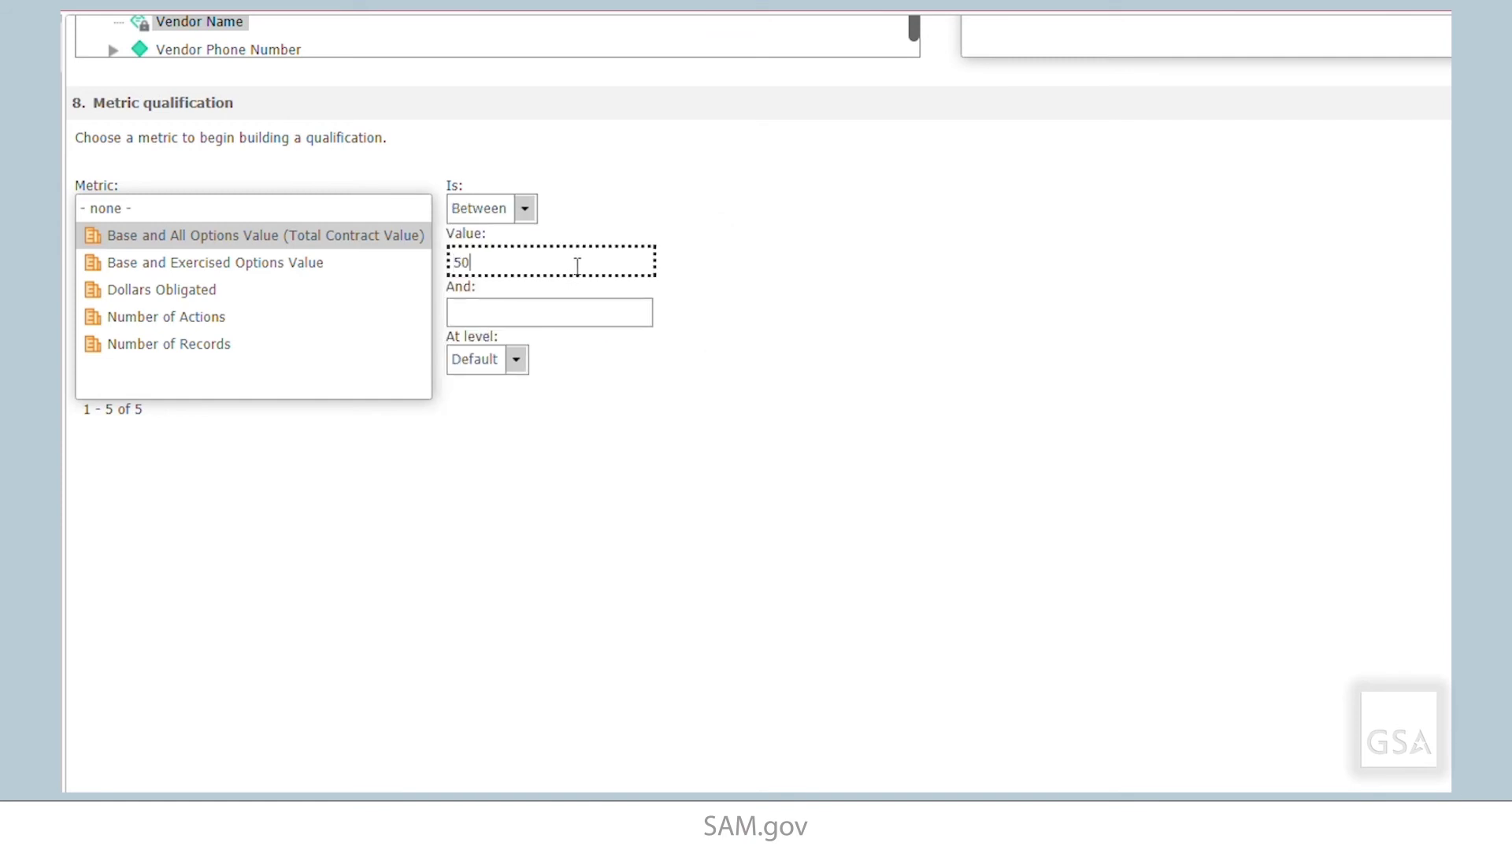
pyautogui.click(556, 326)
pyautogui.write('25000')
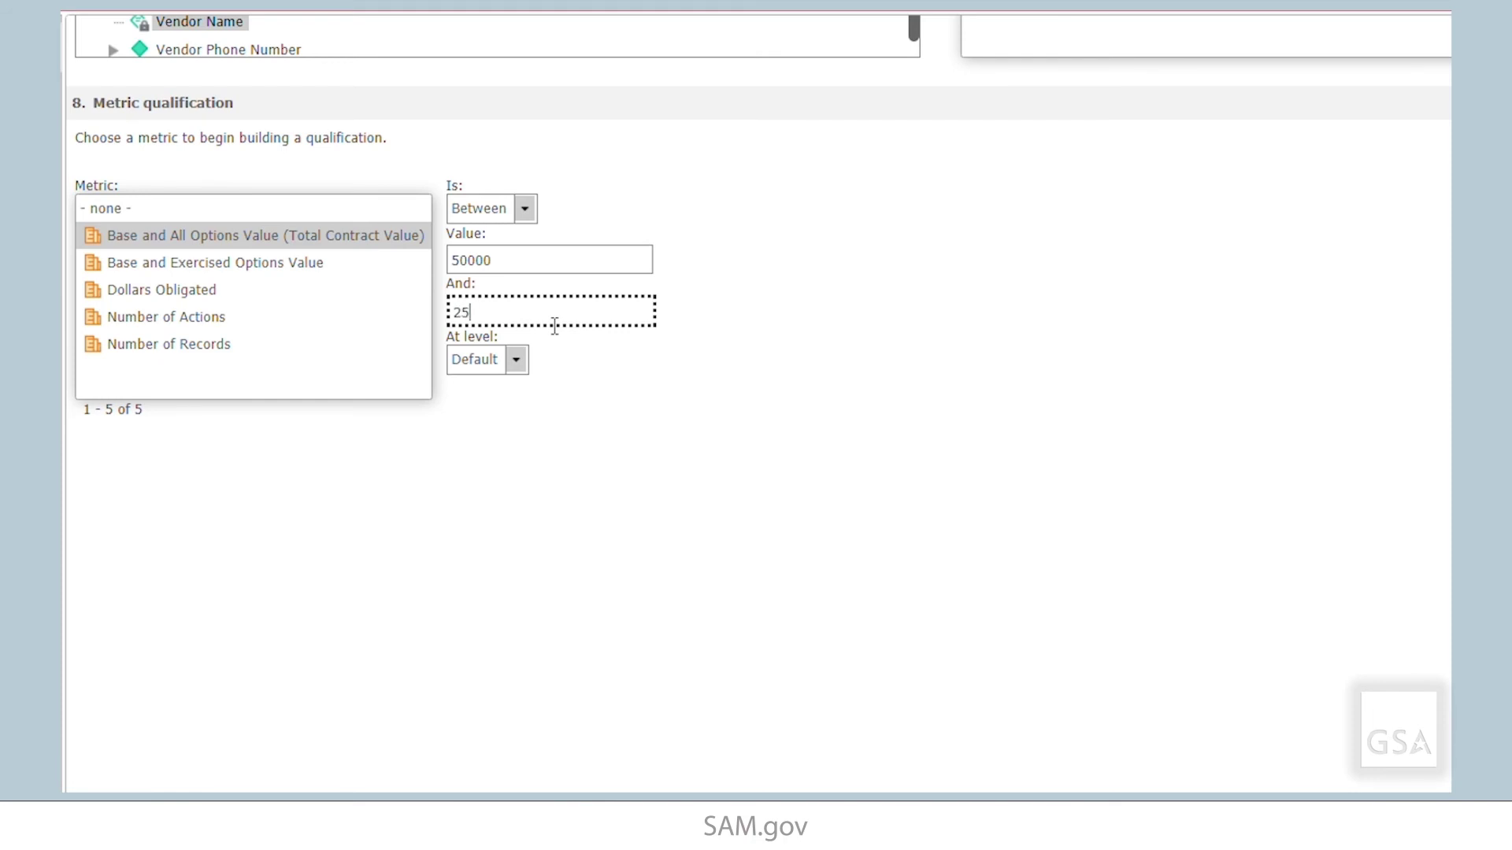
pyautogui.write('0')
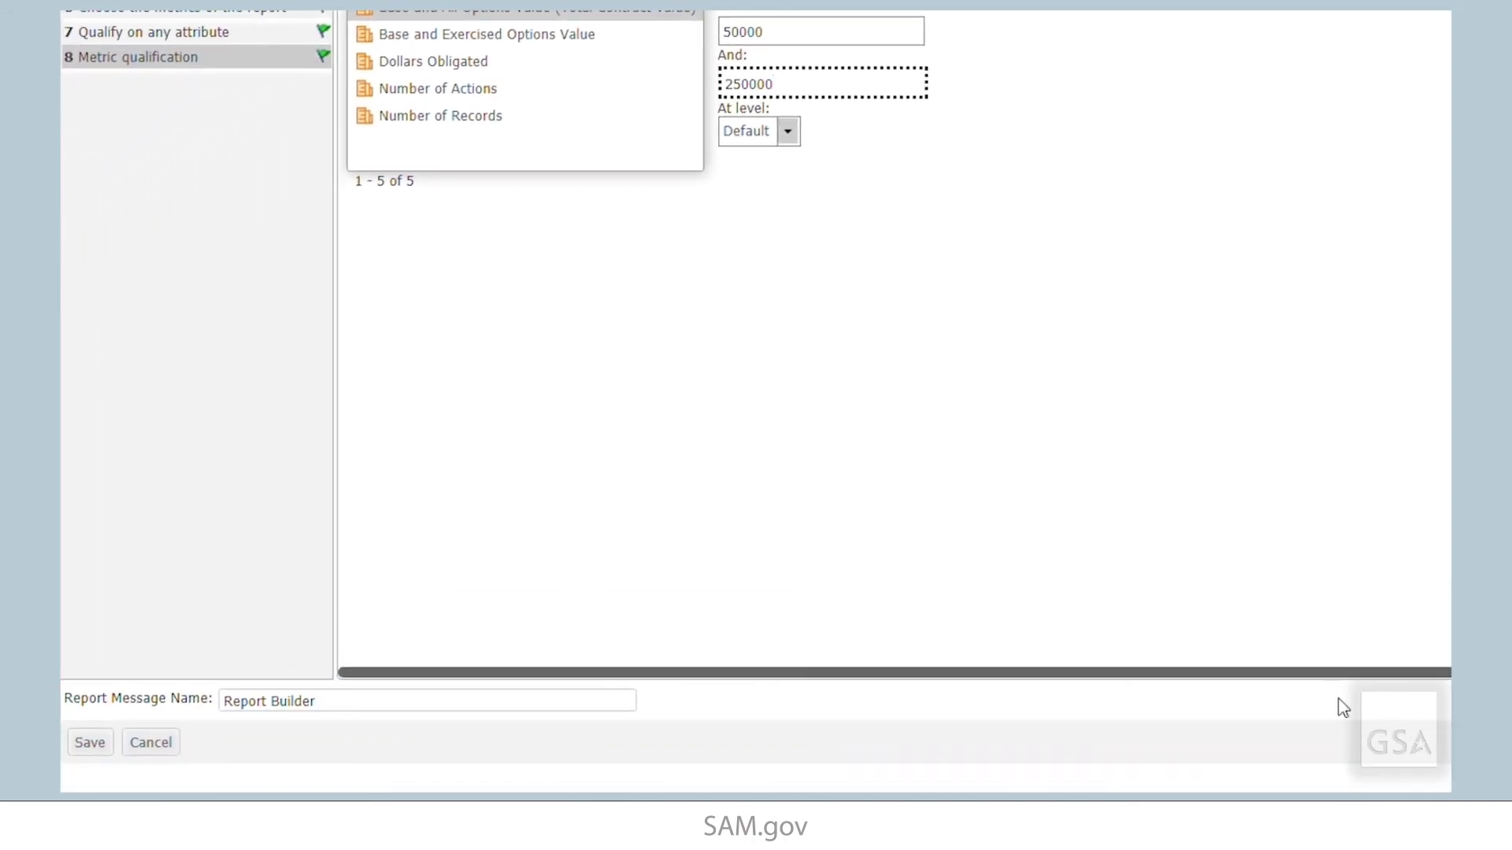
# Save the report to My Reports as 'Report Builder - demo', leaving 'Keep report prompted' checked.
pyautogui.click(330, 704)
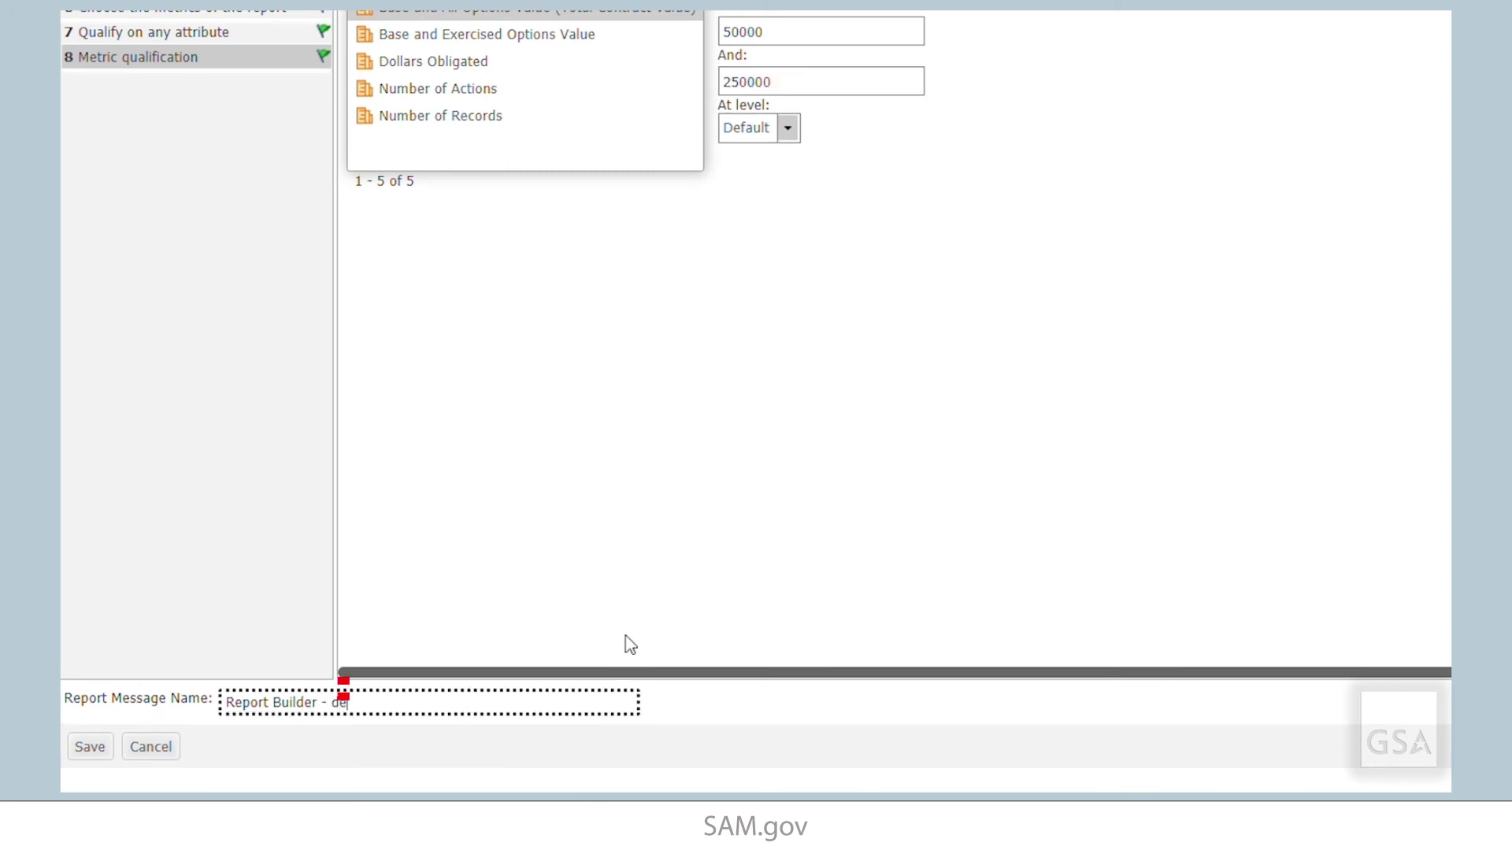
pyautogui.write('demo')
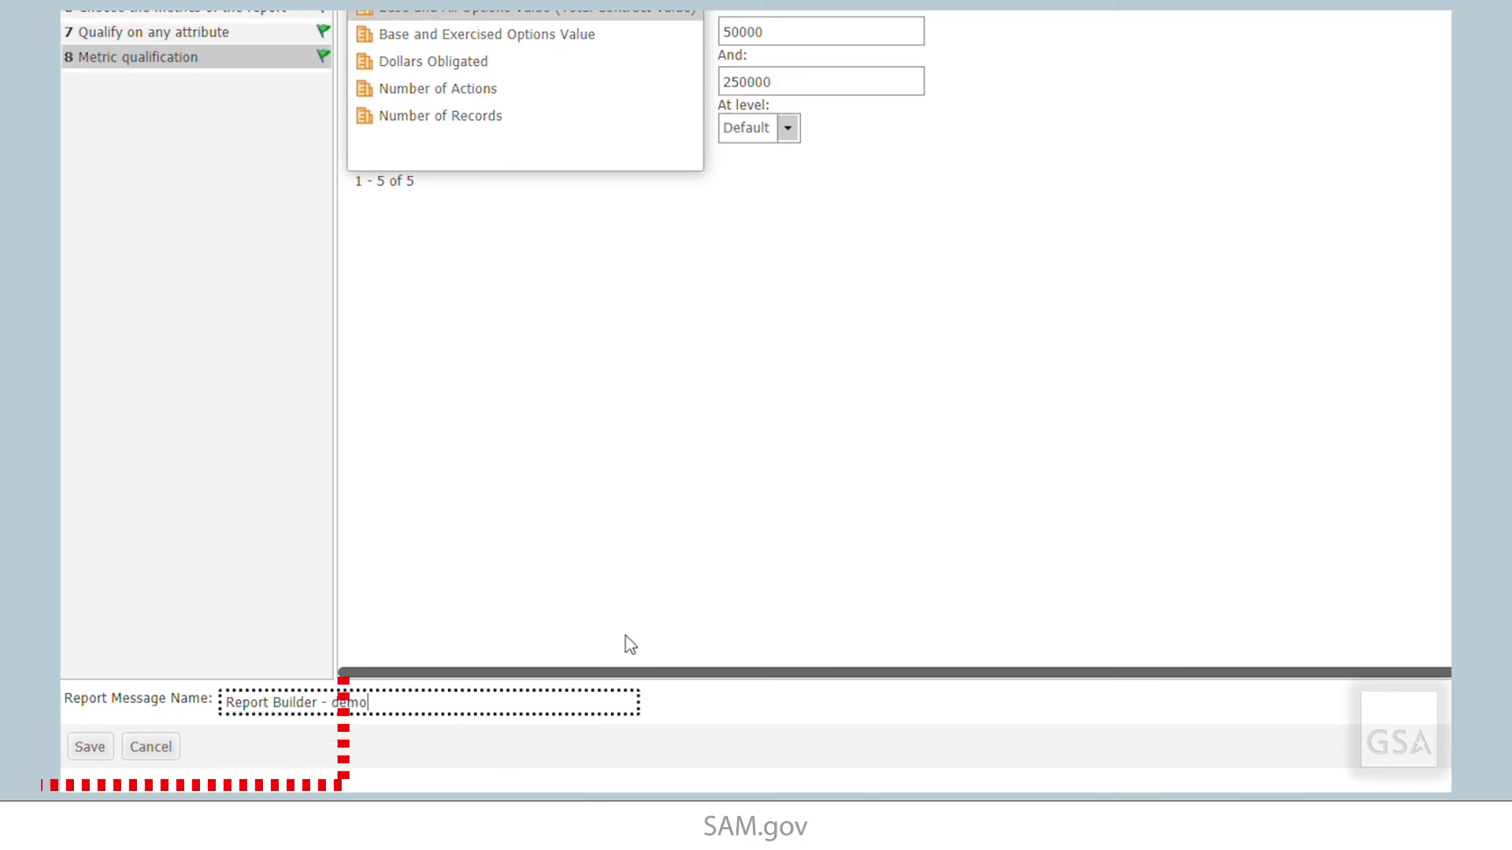
pyautogui.click(89, 748)
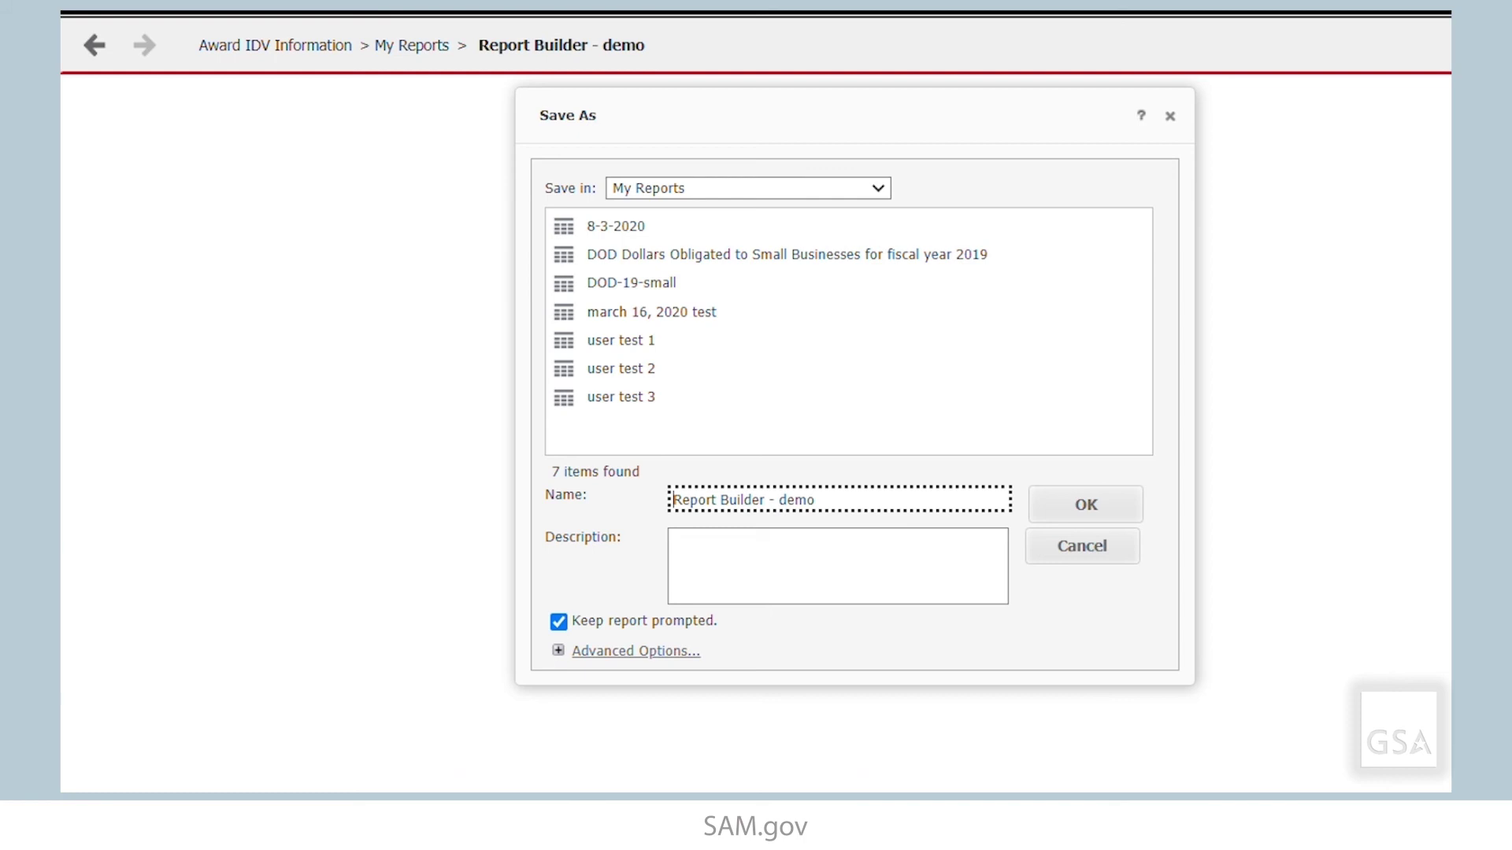
pyautogui.click(559, 623)
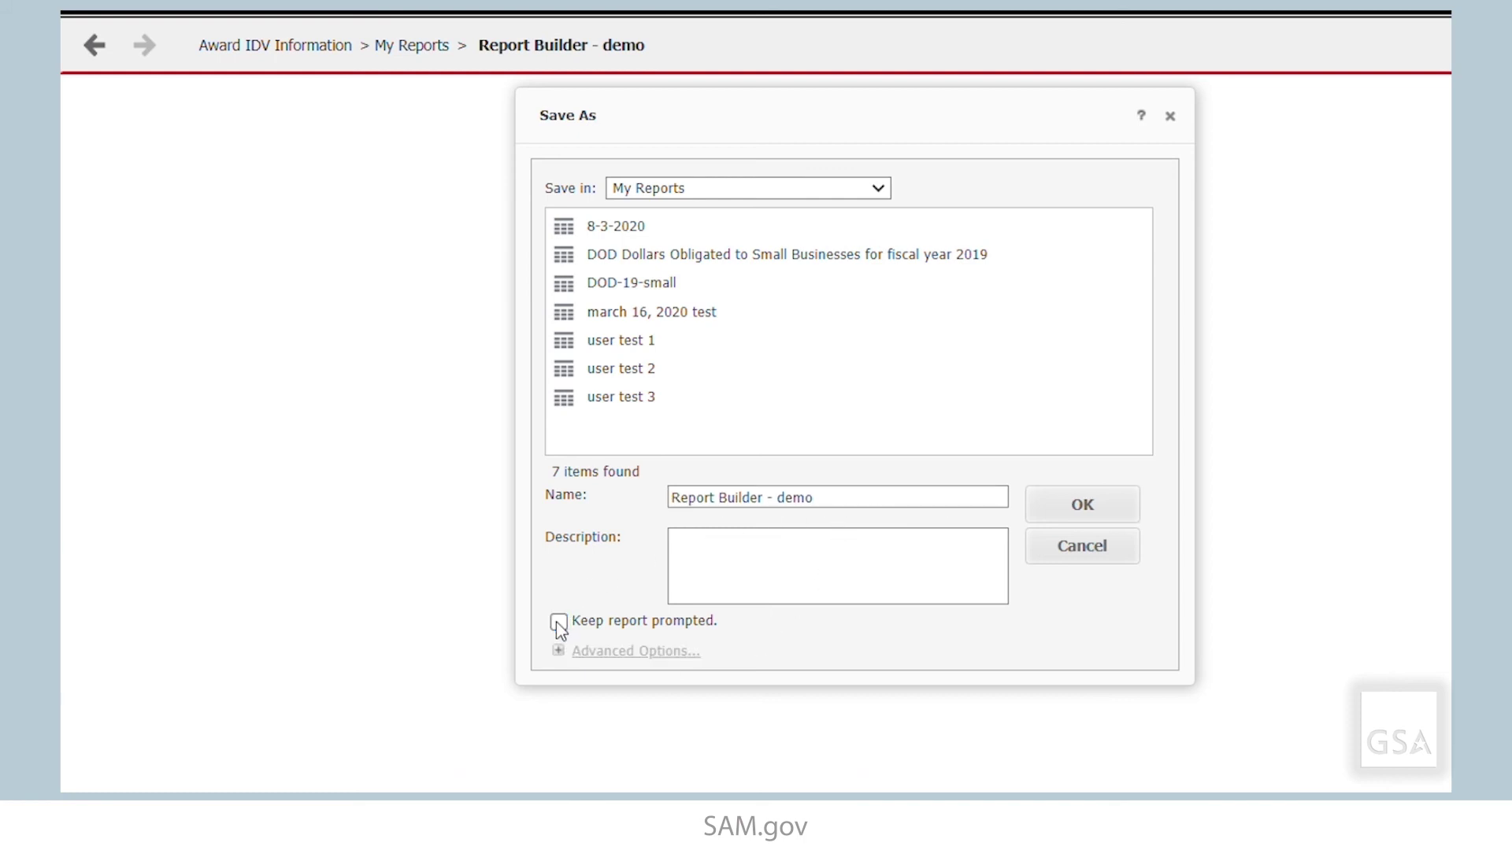
pyautogui.click(559, 623)
pyautogui.click(1081, 511)
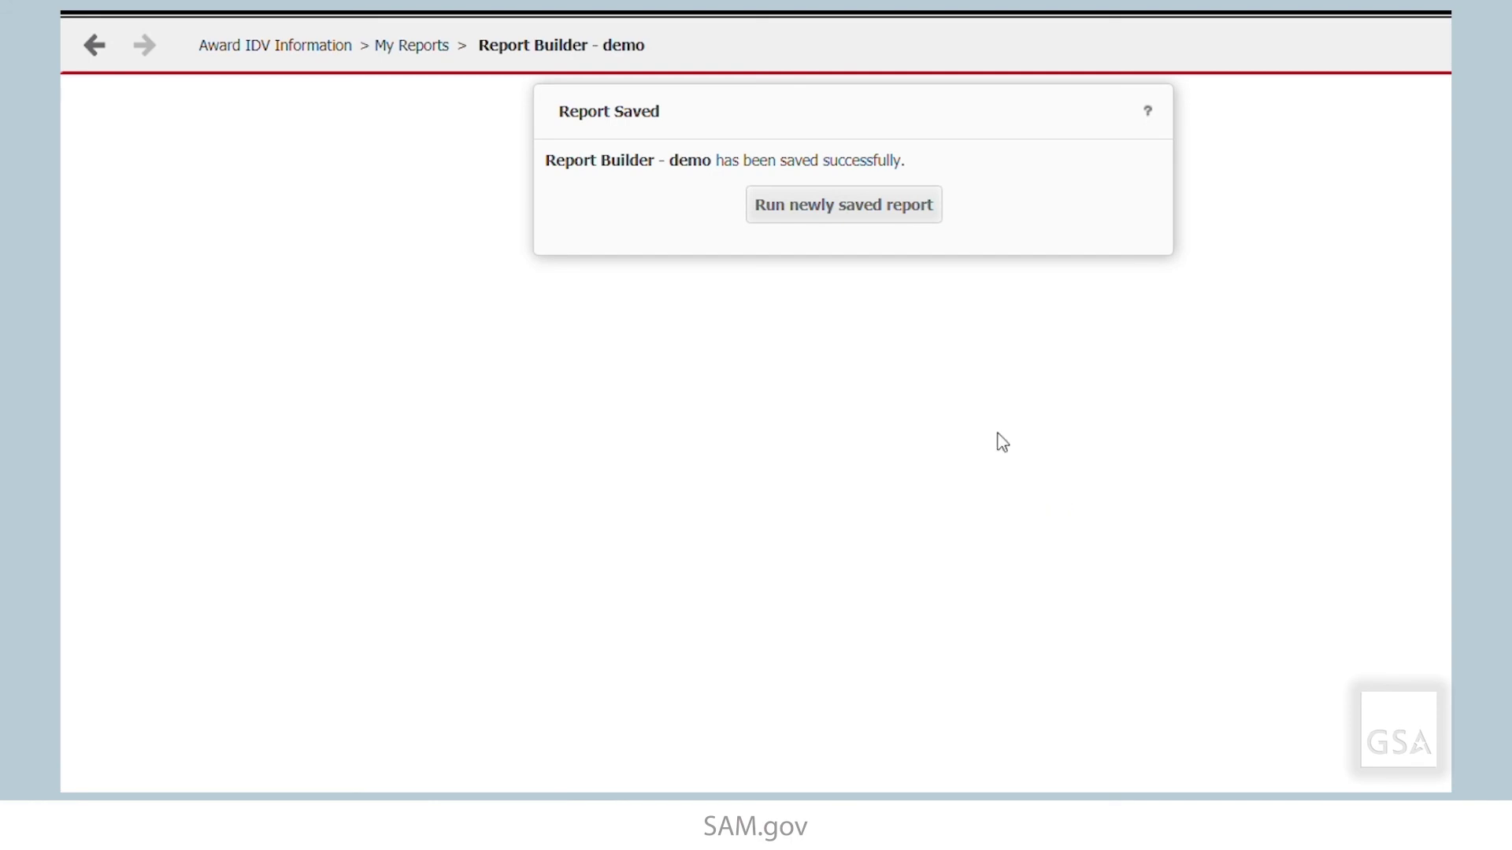
# Run Report Builder - demo with the current prompt answers to list its three contract rows.
pyautogui.click(886, 226)
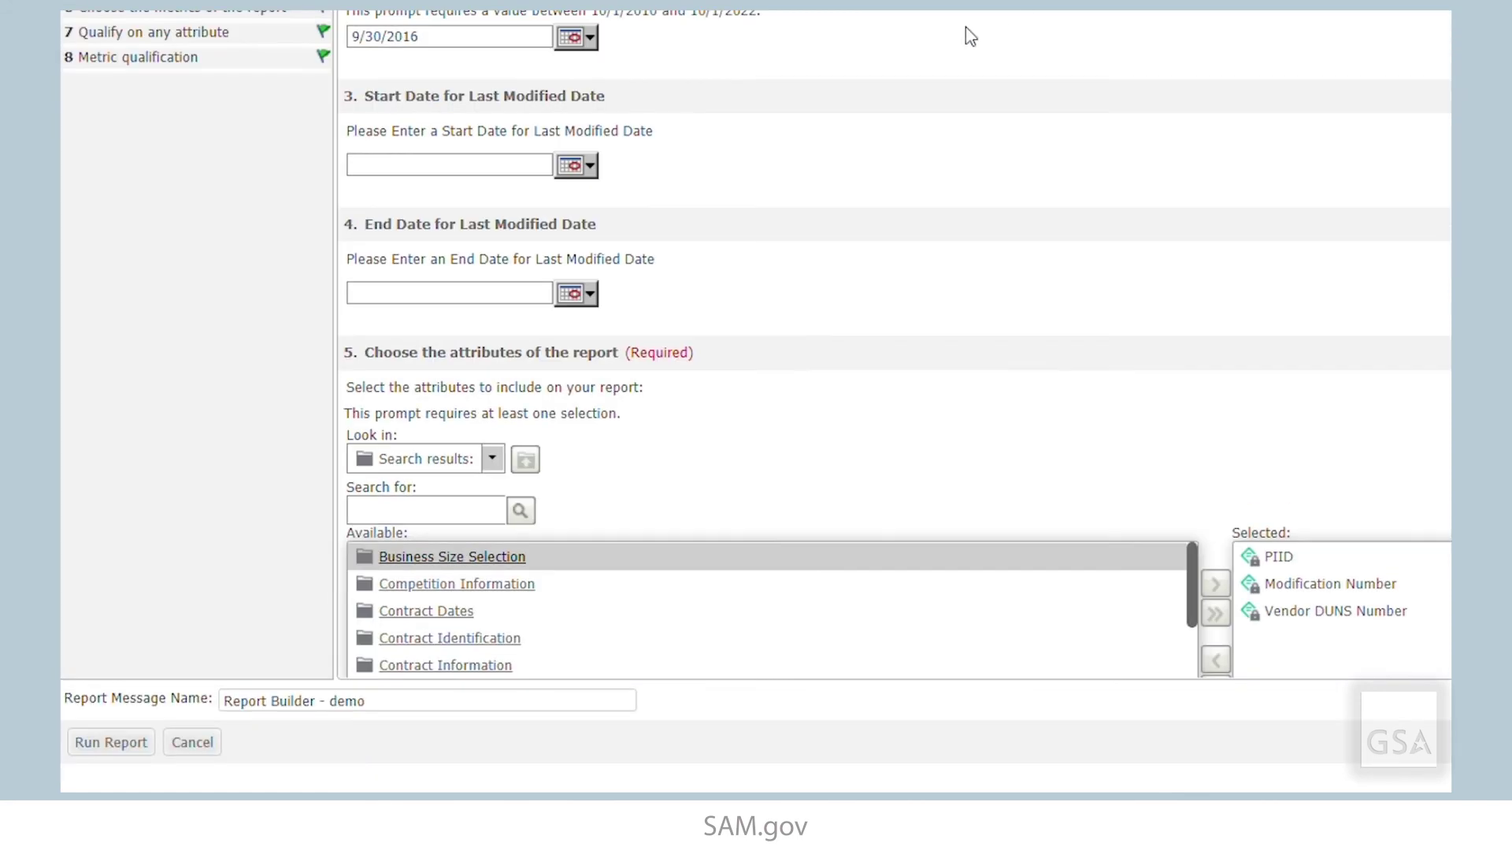
pyautogui.click(130, 755)
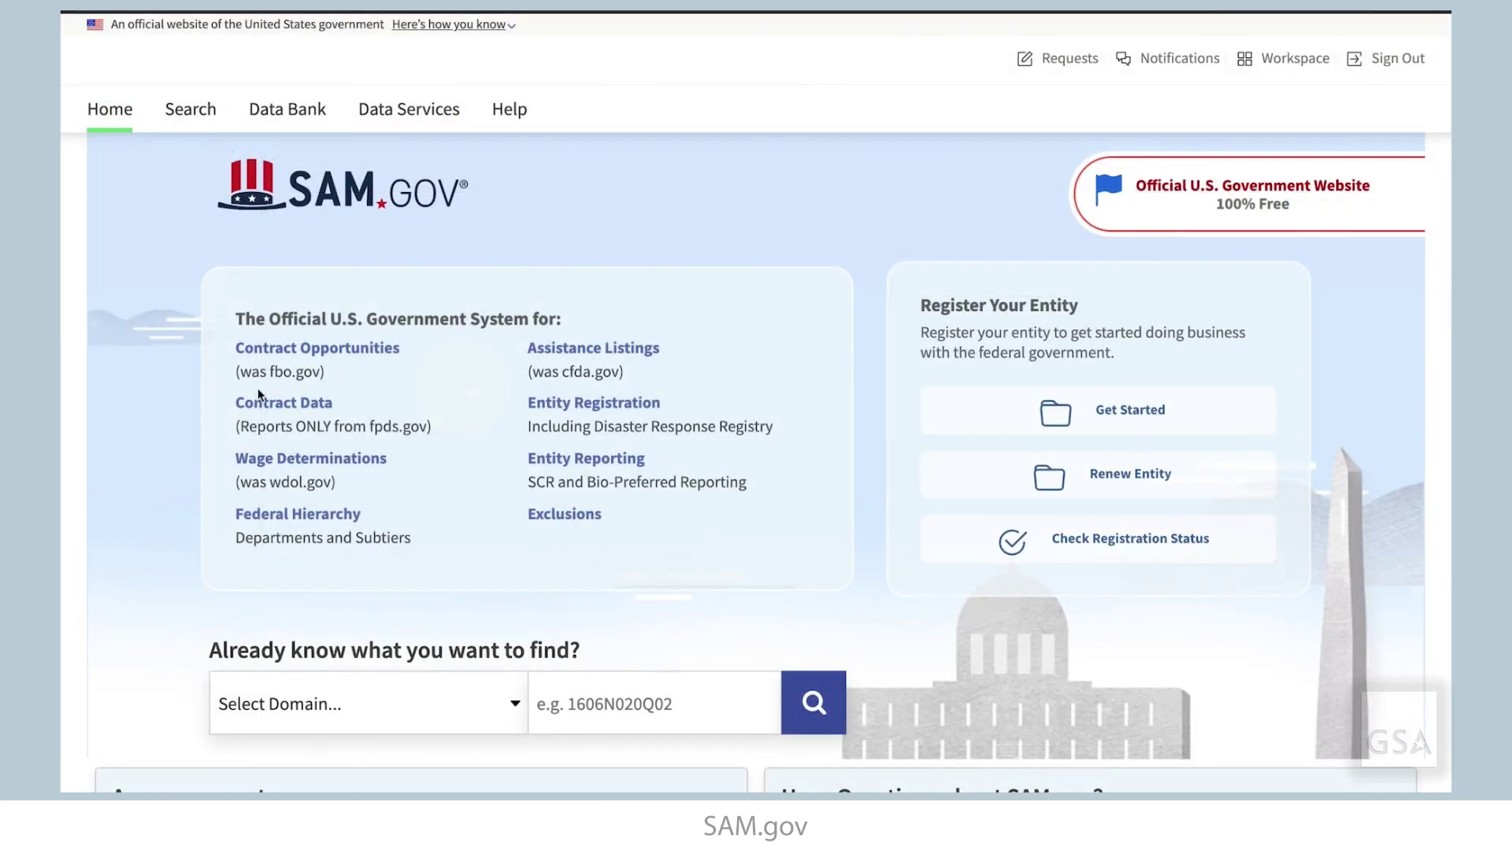
# View the Contract Data information page, expanding and collapsing its Full class section.
pyautogui.click(277, 404)
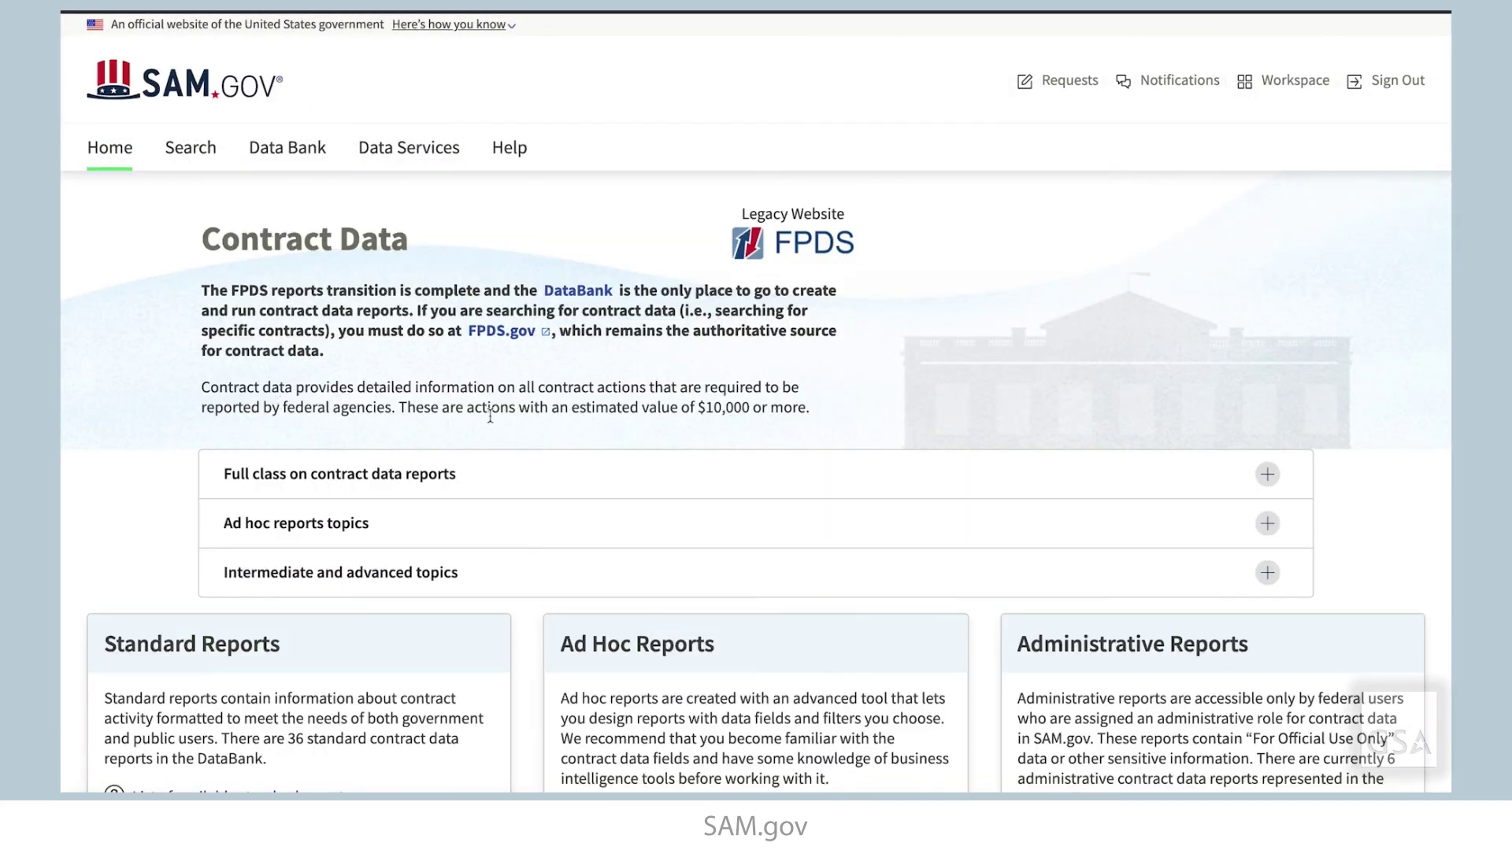
pyautogui.click(1270, 476)
pyautogui.click(1269, 481)
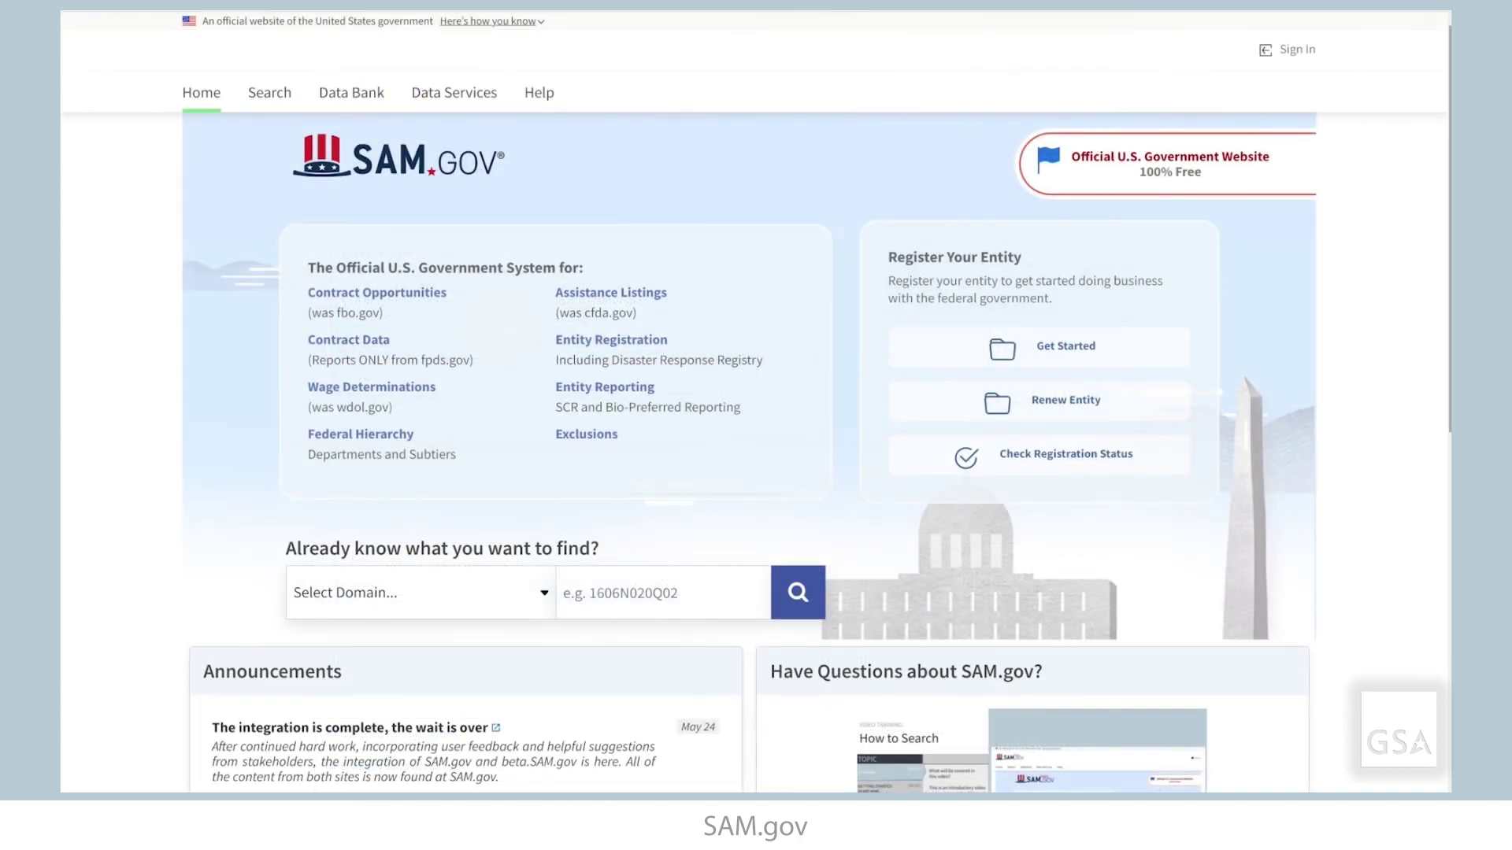
# Open the site Feedback form at the bottom of the home page.
pyautogui.scroll(-5, 756, 402)
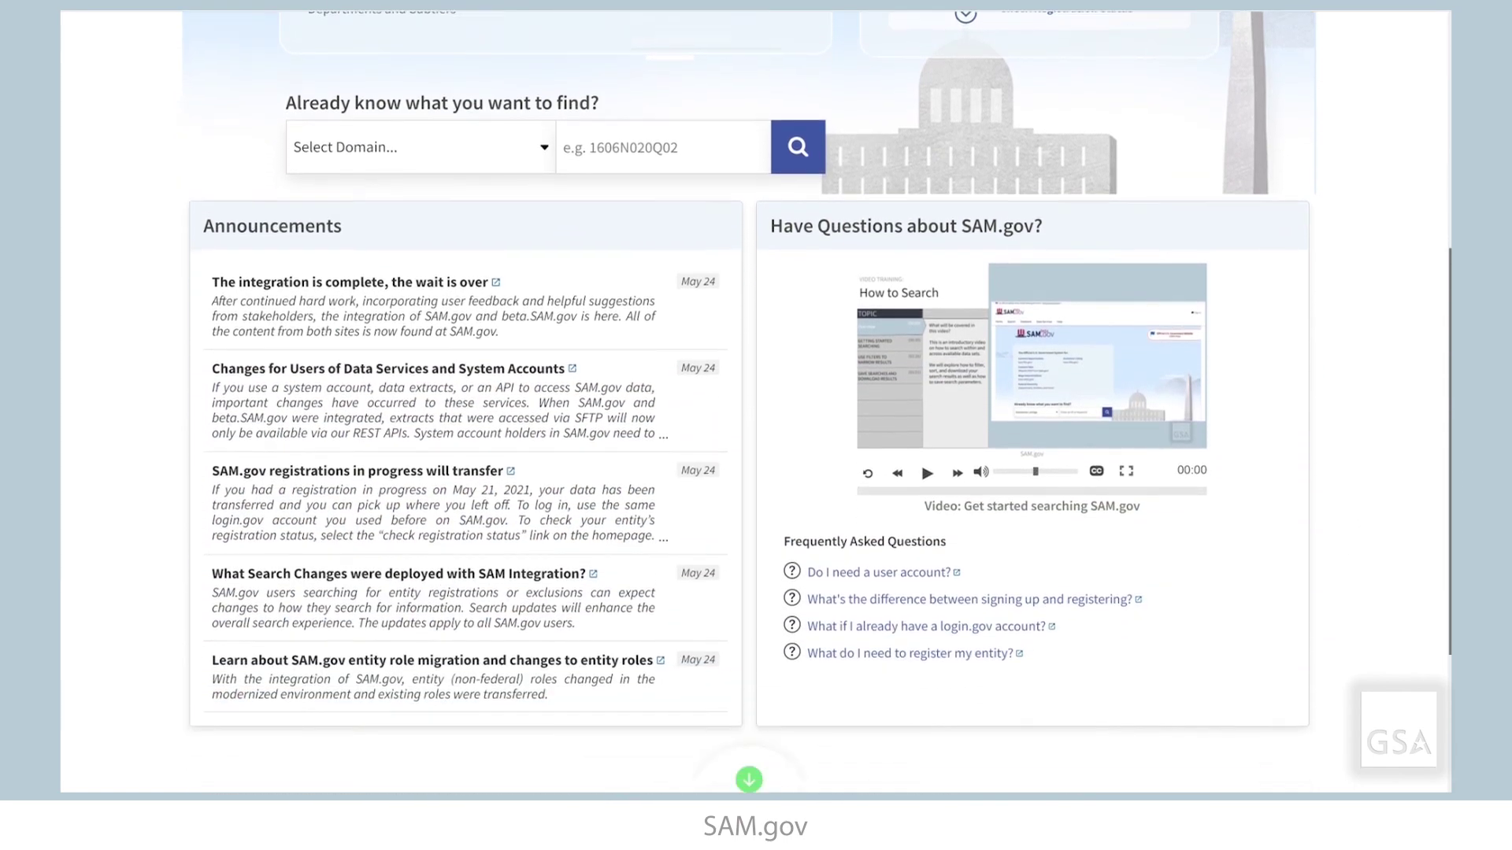
pyautogui.scroll(-4, 919, 483)
pyautogui.click(786, 472)
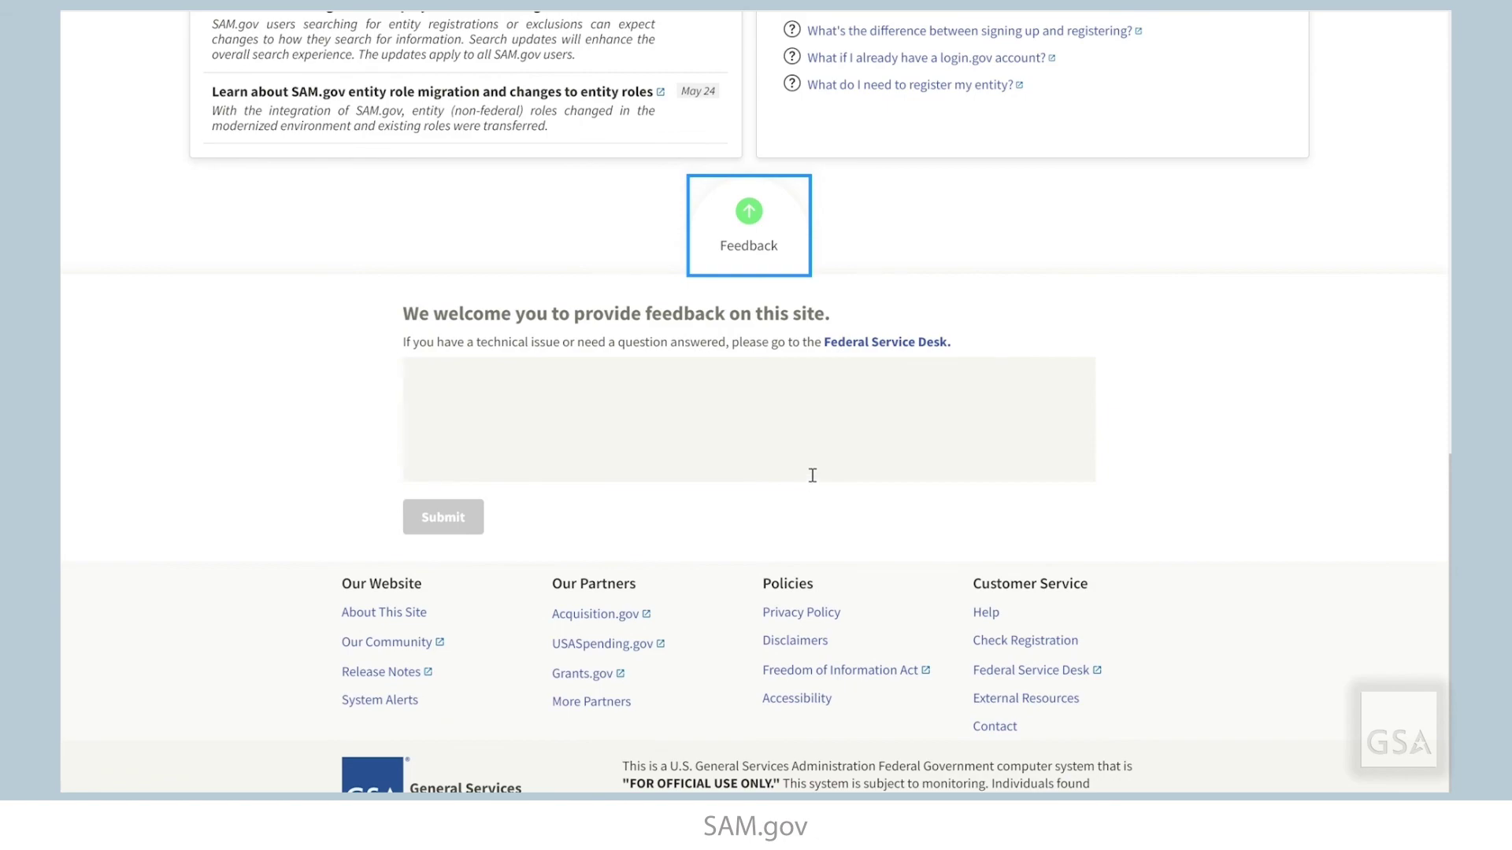